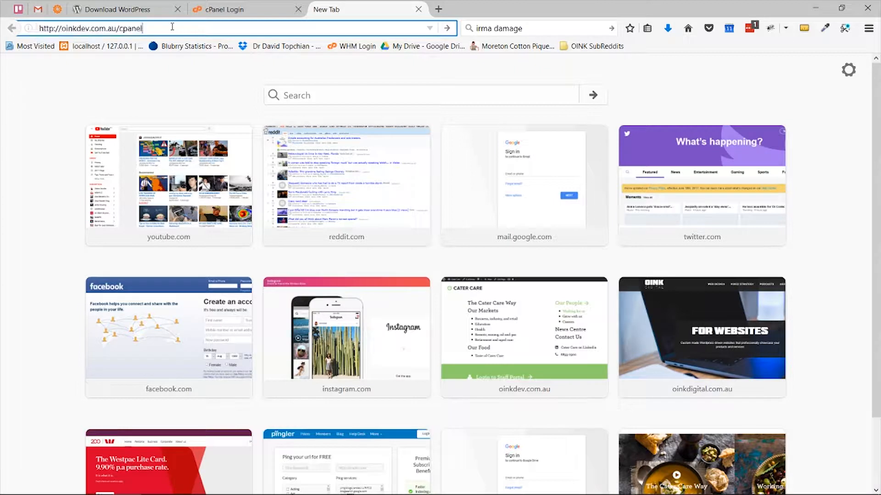
Step: Log in to cPanel and open File Manager at the Web Root home directory
key(Return)
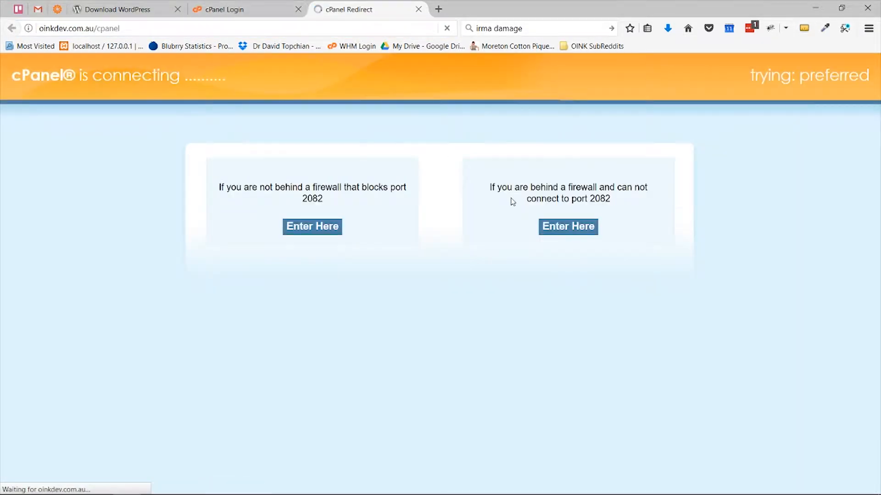
click(443, 289)
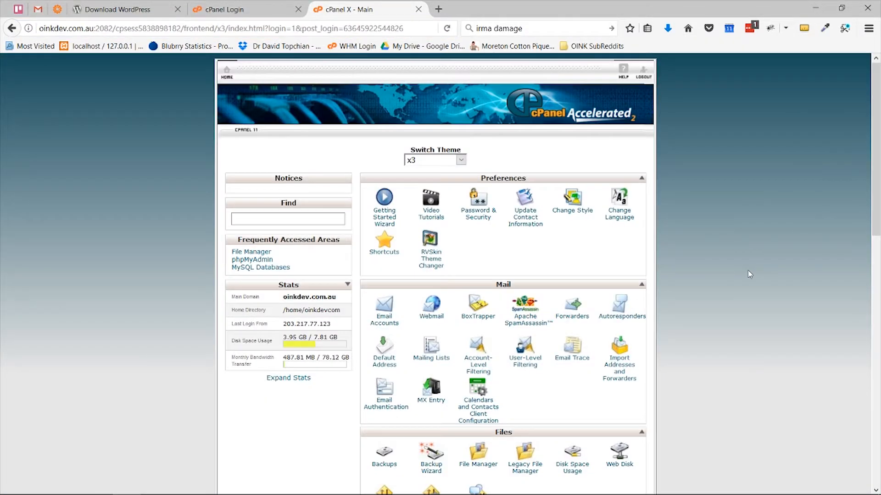
scroll(750, 272, down, 5)
scroll(749, 271, down, 8)
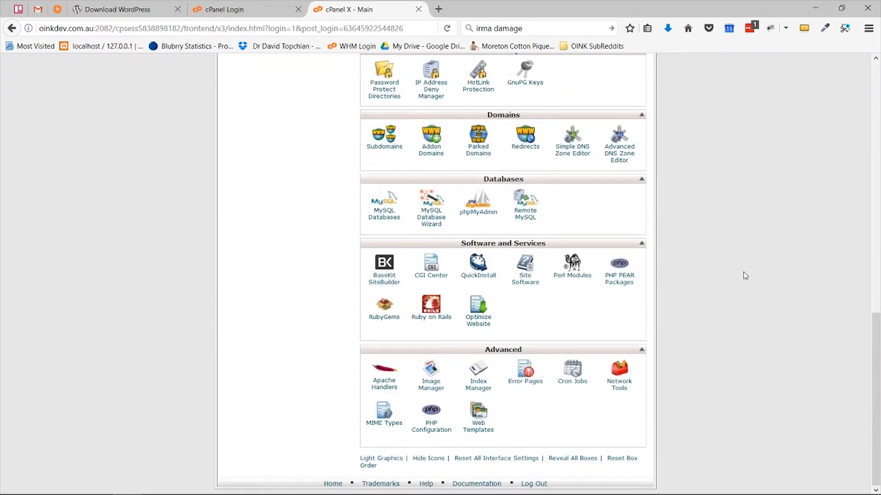
scroll(743, 272, up, 9)
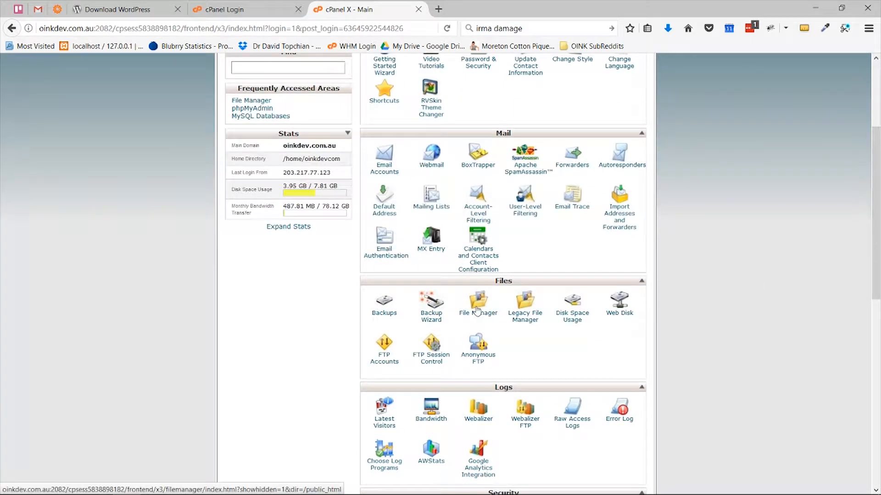
click(478, 310)
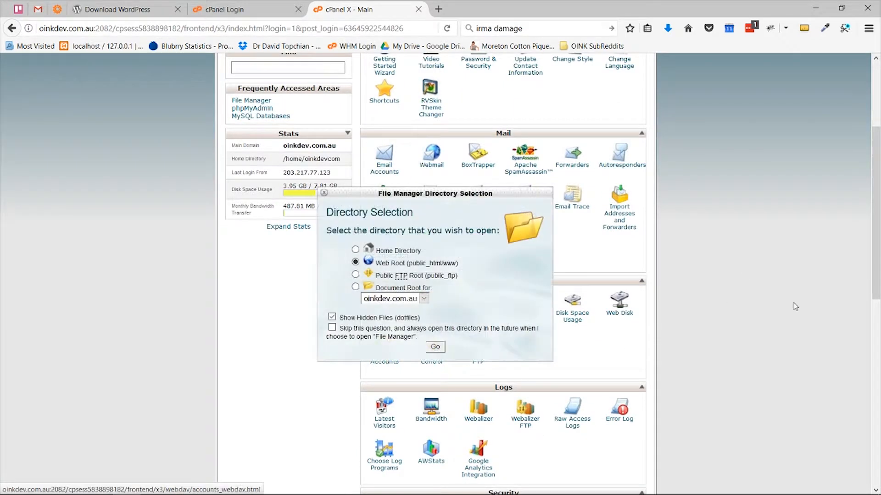
click(436, 347)
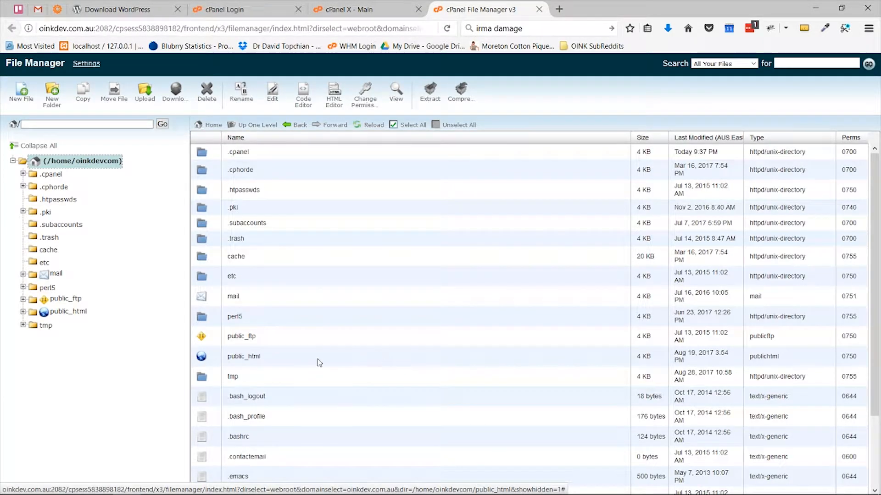
Step: Make a new folder called demo in public_html and open it
click(289, 360)
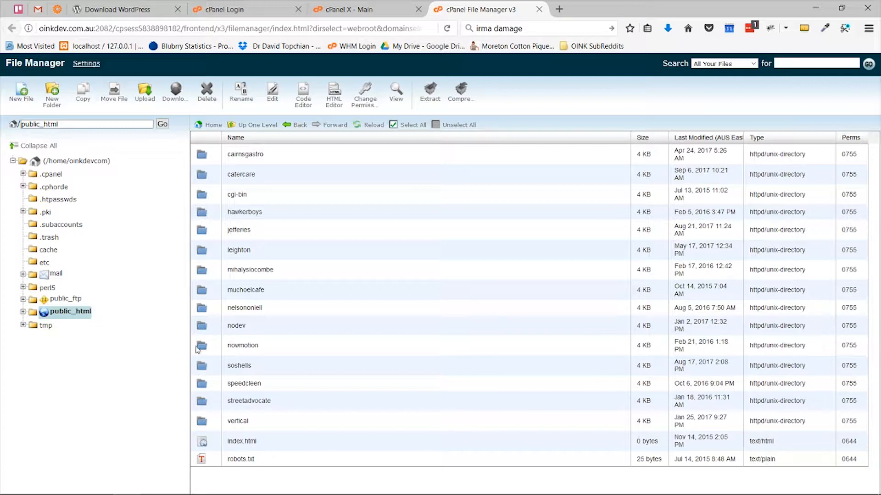
click(52, 99)
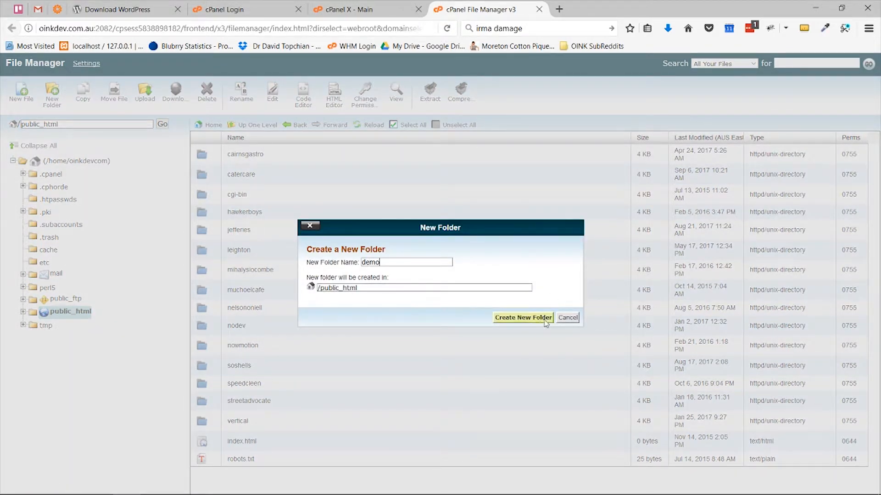
click(545, 318)
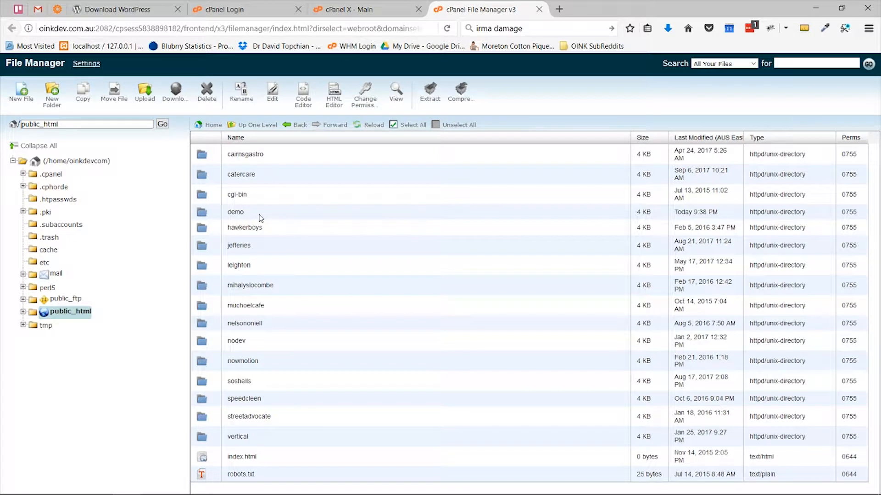
double_click(259, 214)
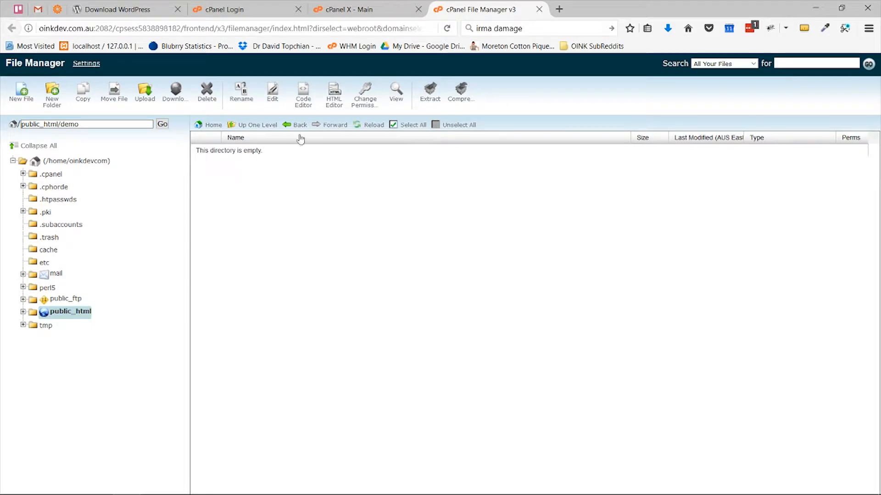
Step: In a new tab, load oinkdev.com.au/demo to see the empty index, then go back to File Manager
click(559, 10)
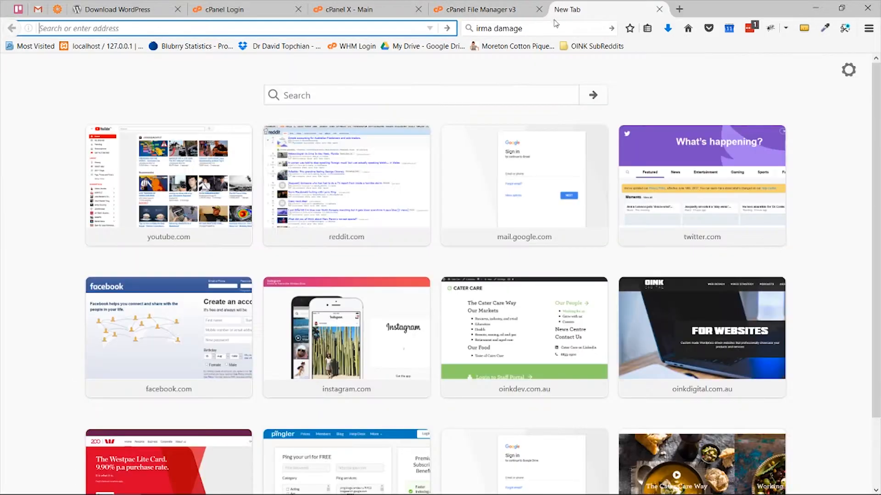
text(oinkdev)
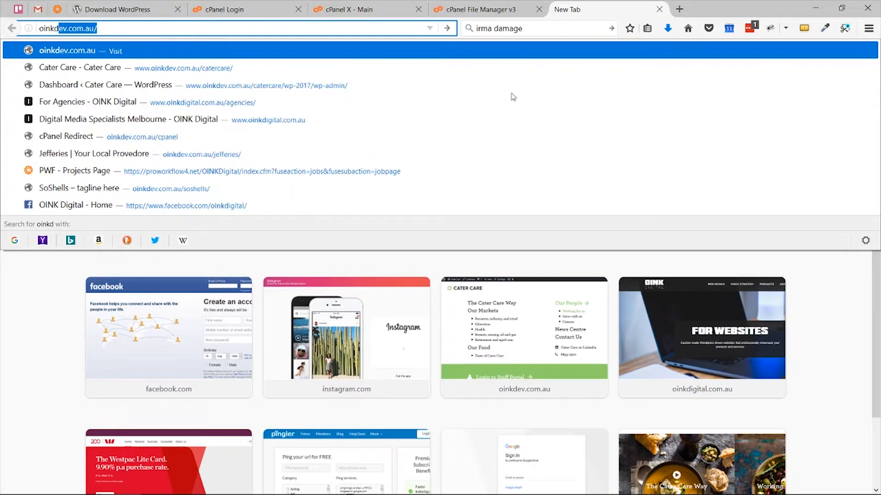
text(.com.a)
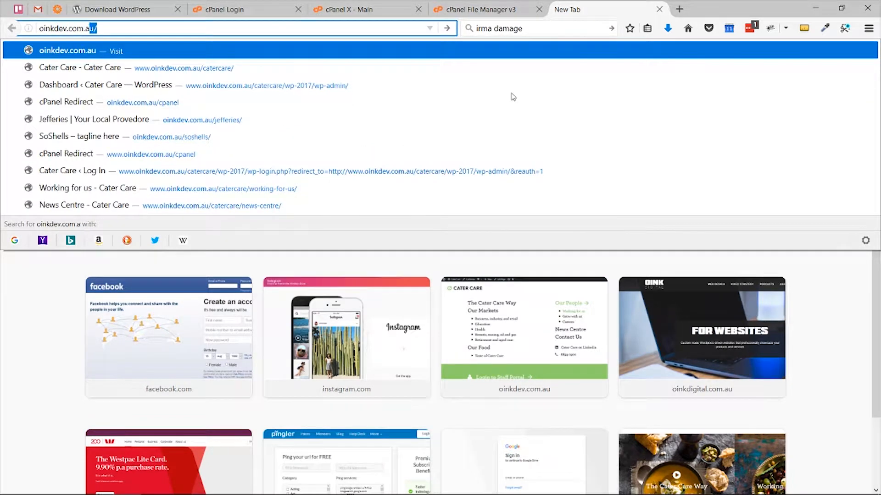
key(Return)
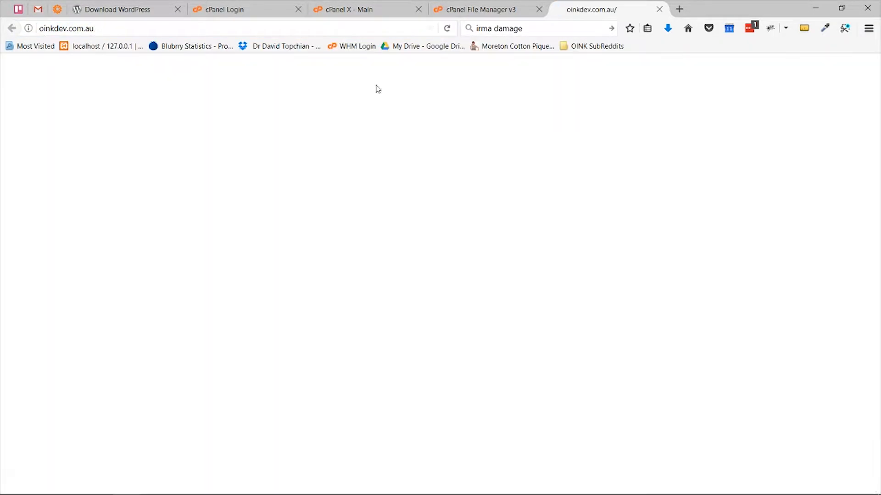
click(301, 29)
click(309, 30)
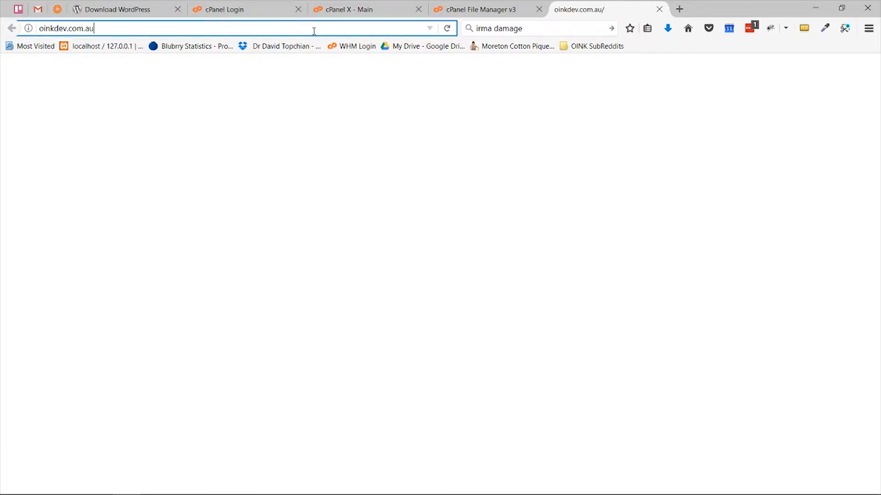
text(/demo)
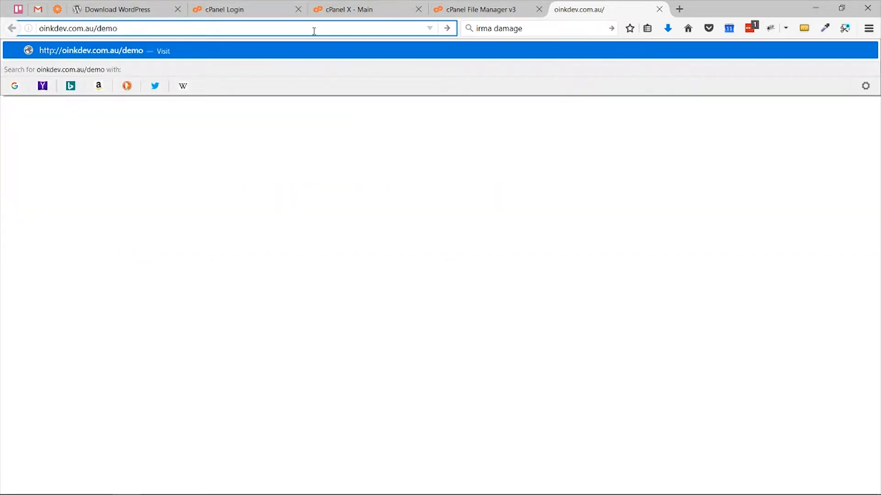
key(Return)
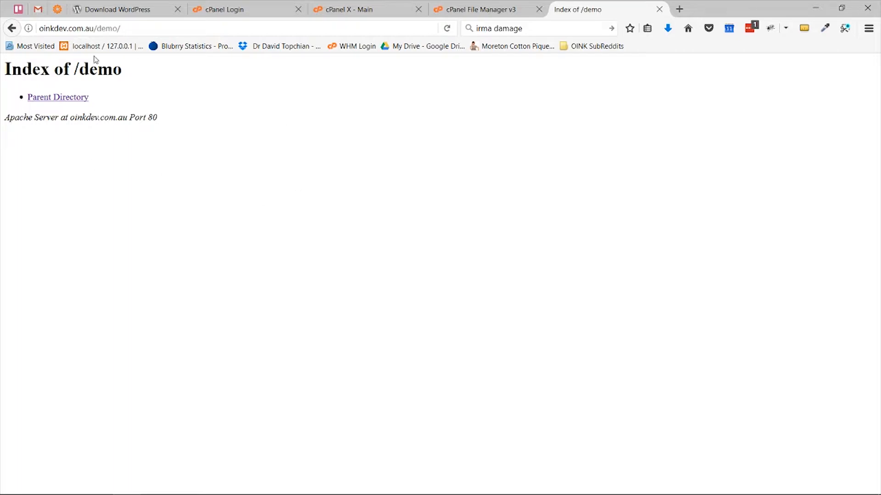
click(485, 12)
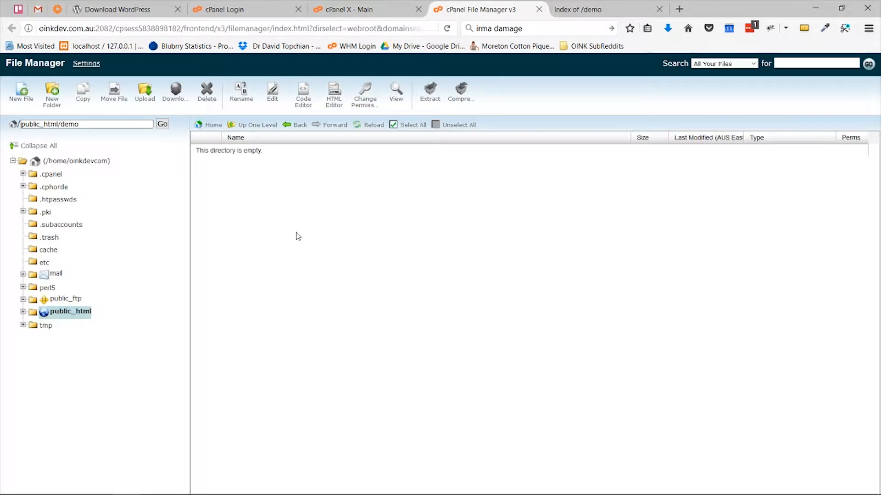
Step: Create an empty hello.txt in demo and confirm it appears on the reloaded /demo index
click(21, 93)
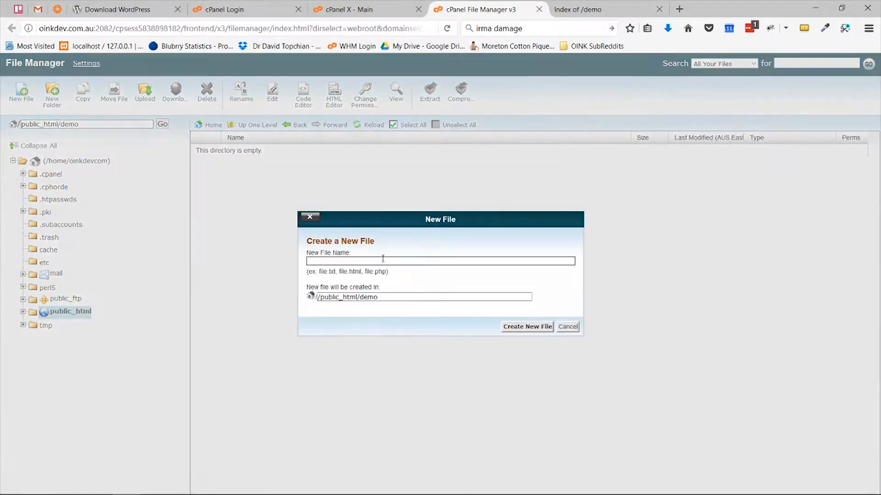
text(hell)
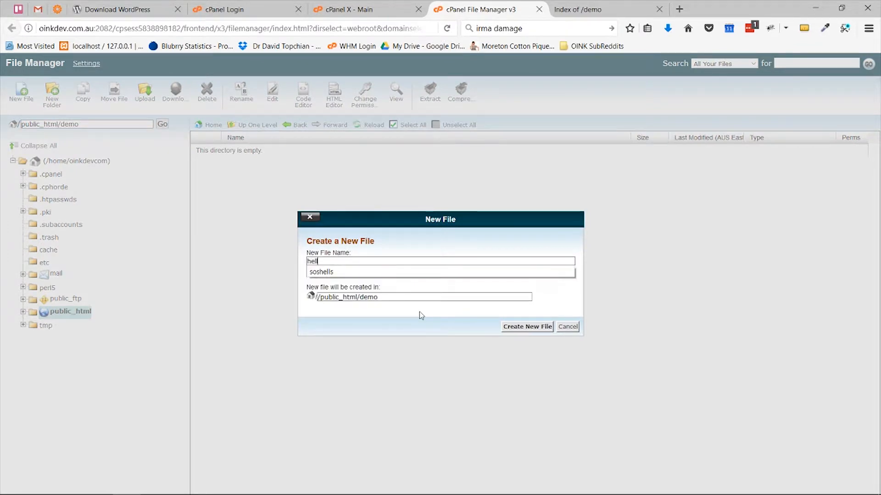
text(o.)
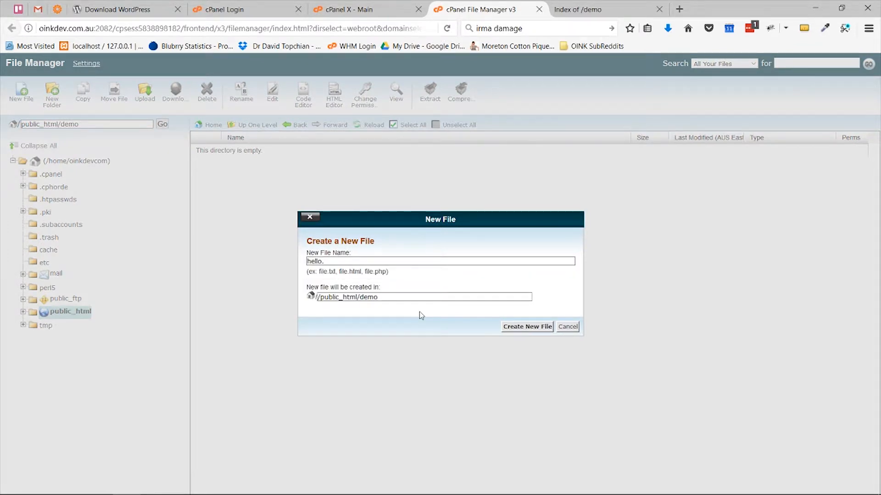
text(txt)
click(522, 328)
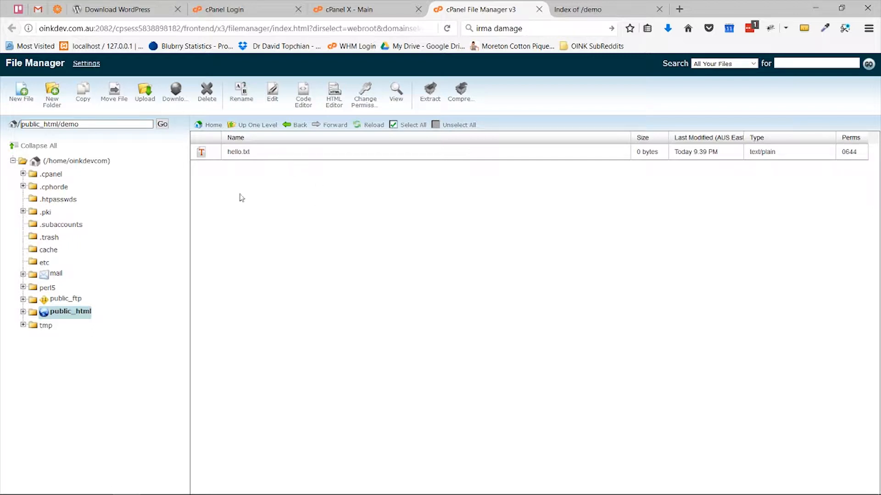
click(575, 10)
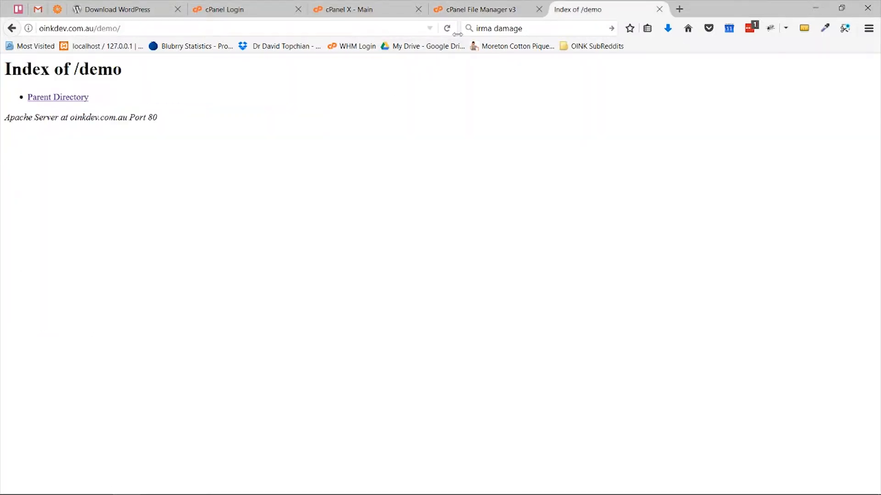
click(446, 29)
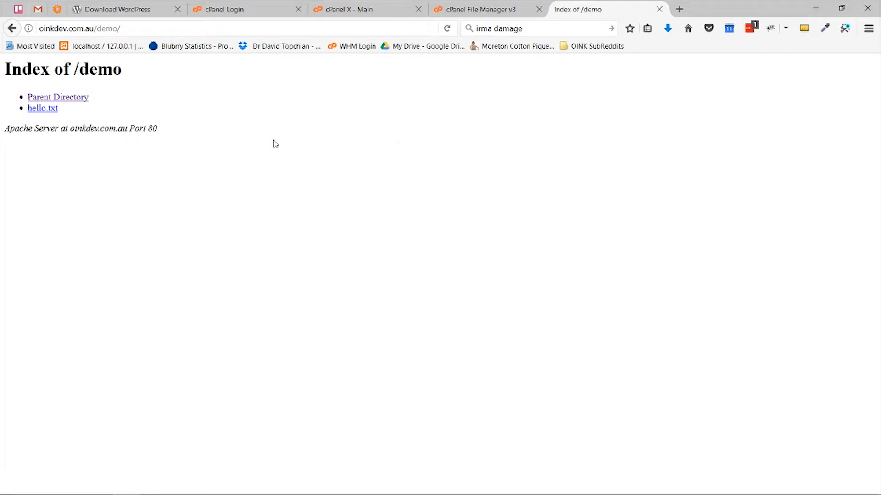
drag(87, 112, 22, 109)
Step: Load the bare oinkdev.com.au site root by removing demo/ from the address
double_click(98, 26)
key(BackSpace)
click(288, 50)
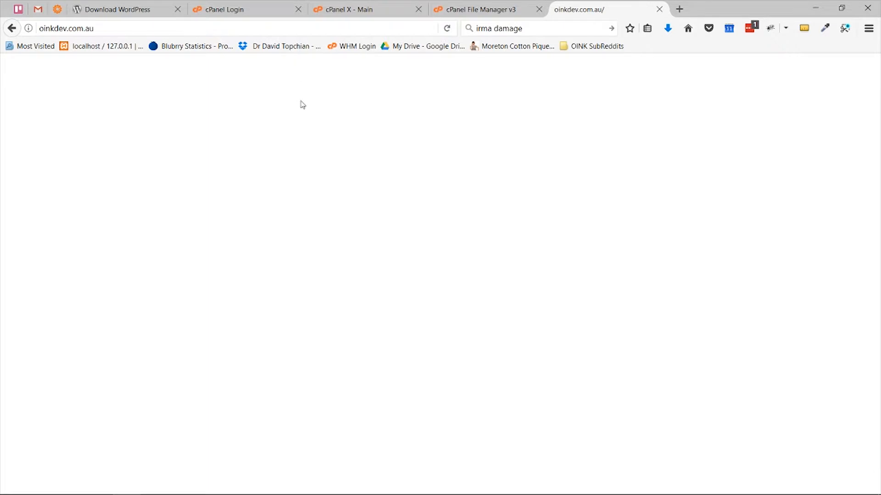
Step: Delete hello.txt so the demo folder is empty again
click(505, 11)
click(207, 92)
click(535, 313)
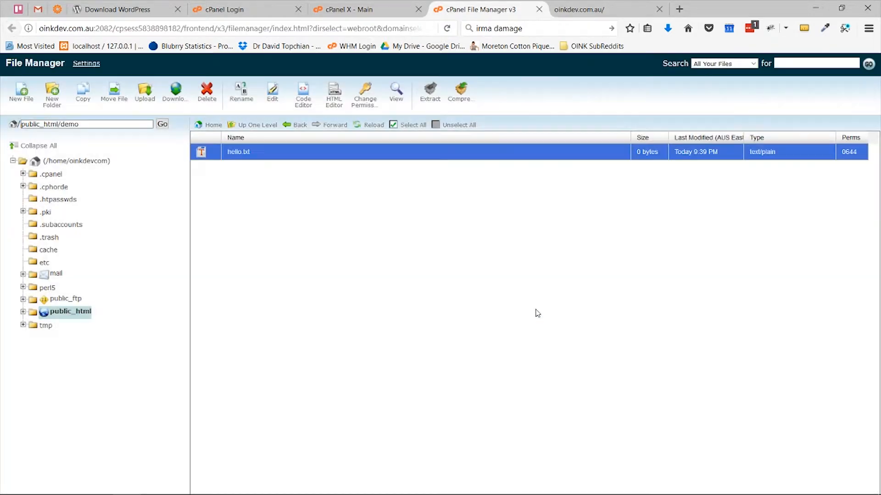
Step: Choose wordpress-4.8.1.zip as the file to upload into the demo folder
click(145, 96)
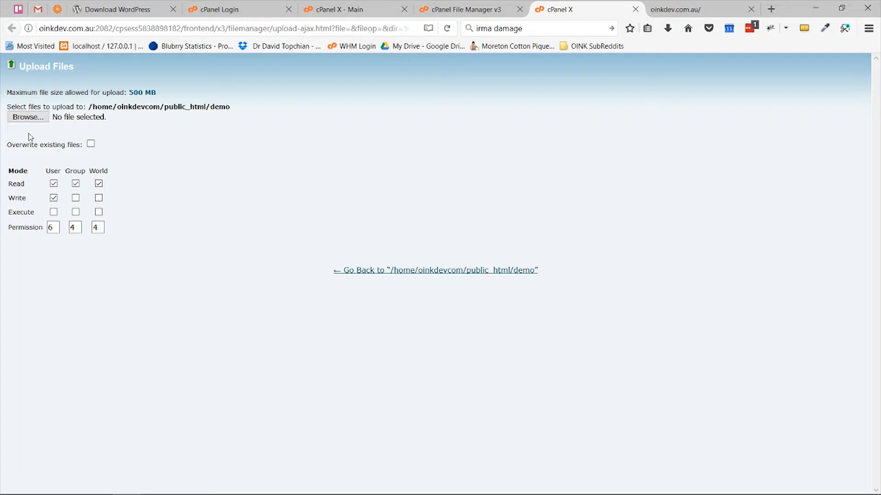
click(28, 117)
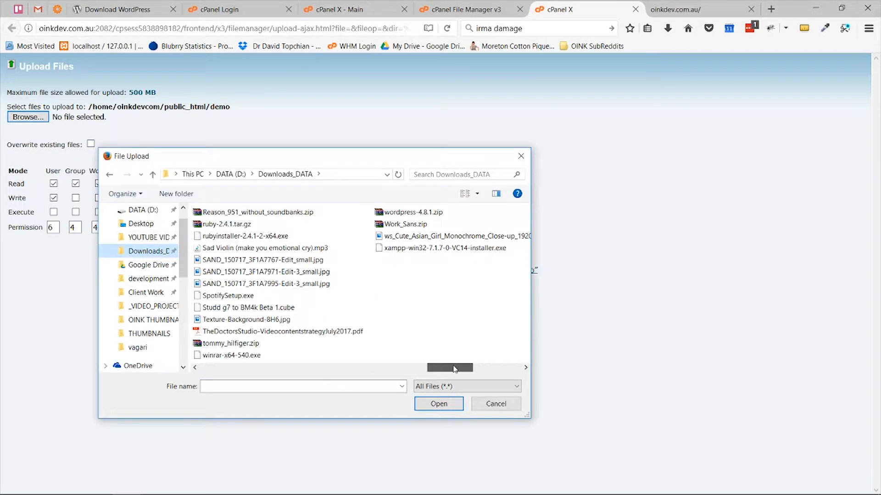
click(417, 212)
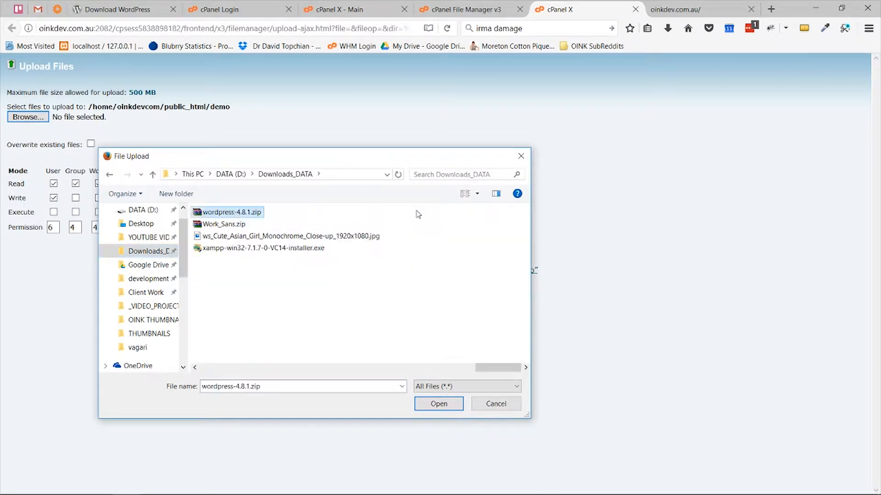
double_click(256, 213)
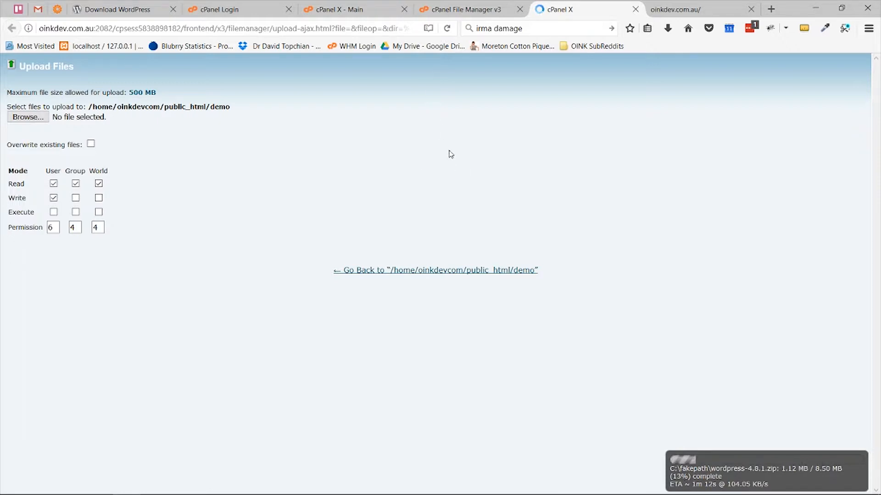
Step: Create a MySQL database named demowp (oinkdevc_demowp) from cPanel's MySQL Databases page
click(442, 11)
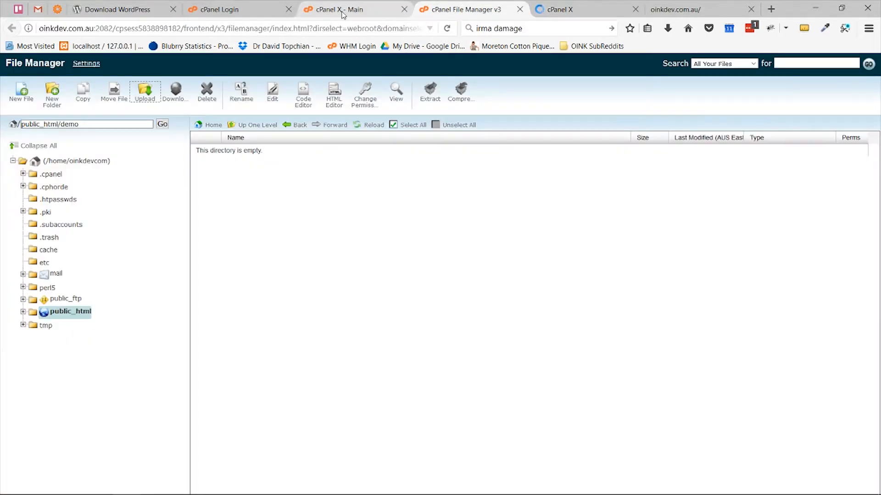
click(348, 12)
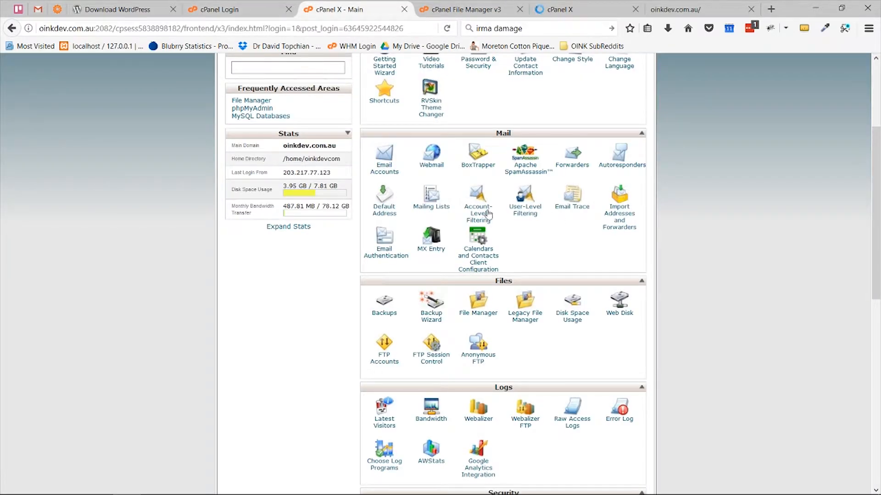
scroll(509, 202, up, 5)
scroll(571, 199, down, 7)
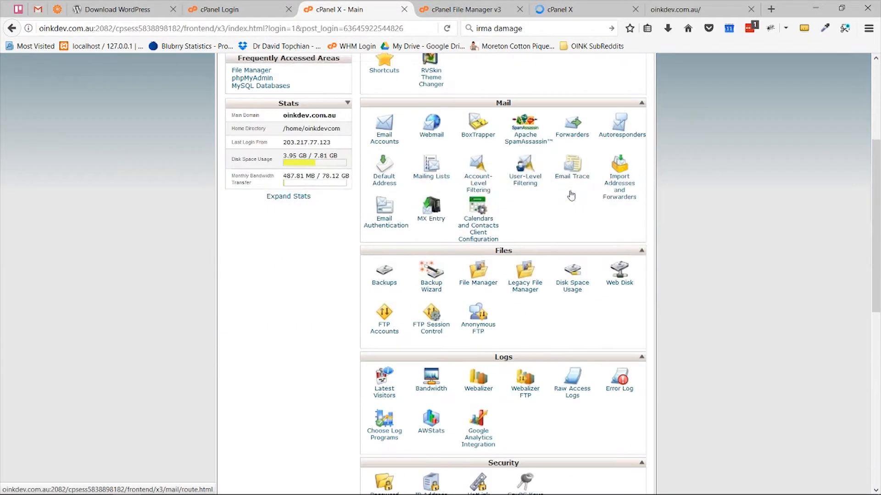
scroll(572, 194, down, 8)
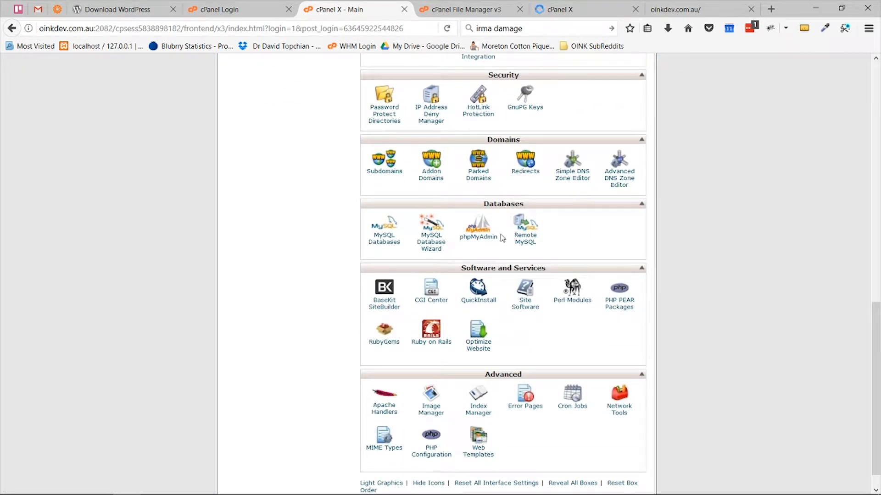
click(384, 235)
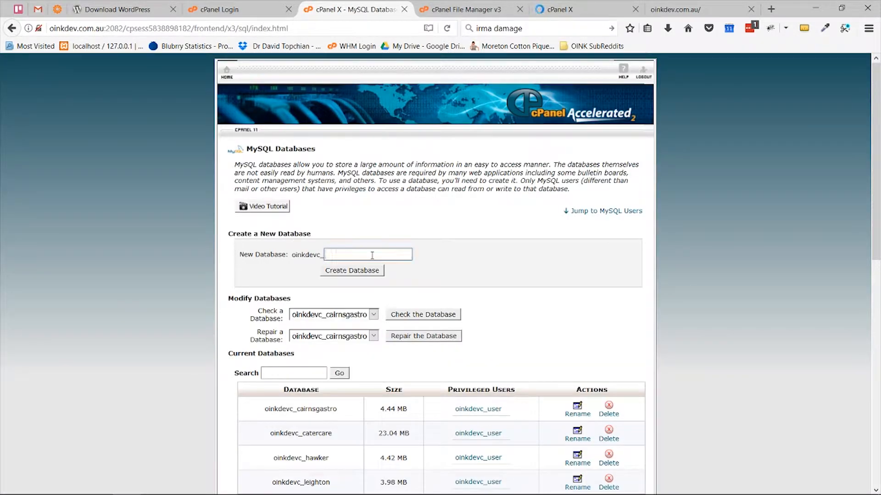
text(demowp)
click(360, 274)
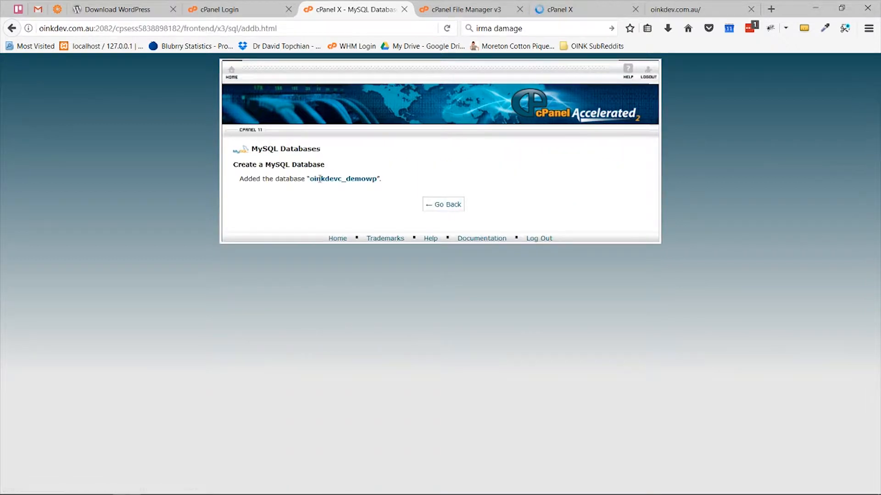
Step: Copy the database name oinkdevc_demowp into an untitled Notepad document
drag(310, 179, 367, 182)
key(ctrl+c)
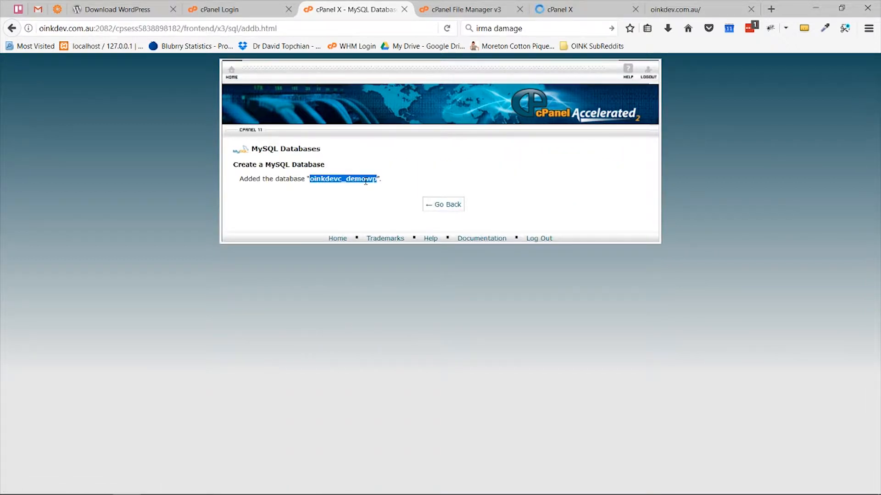
click(269, 490)
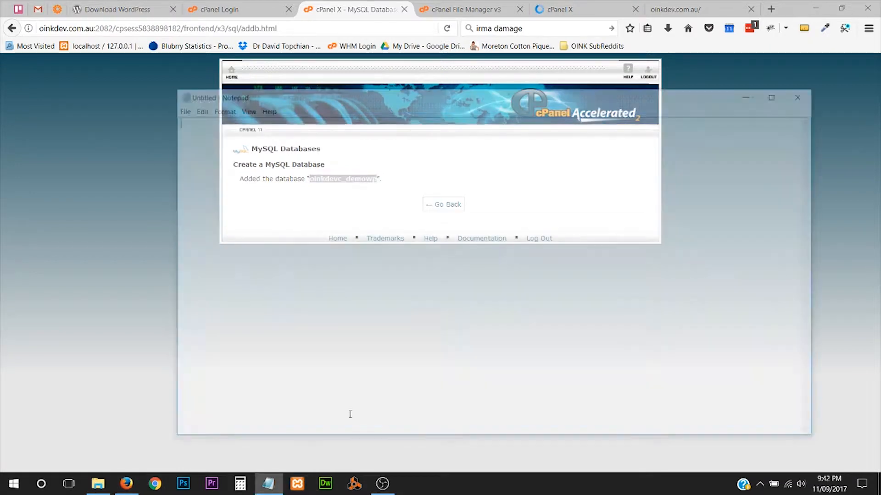
key(ctrl+v)
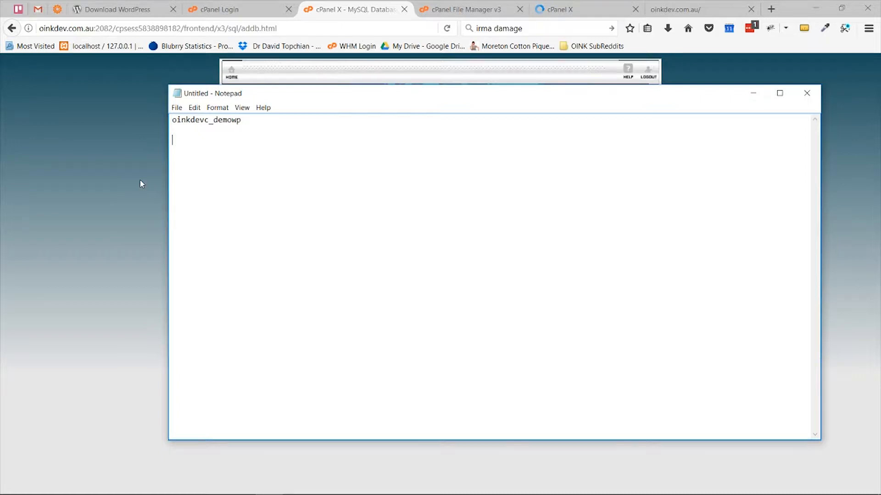
click(139, 161)
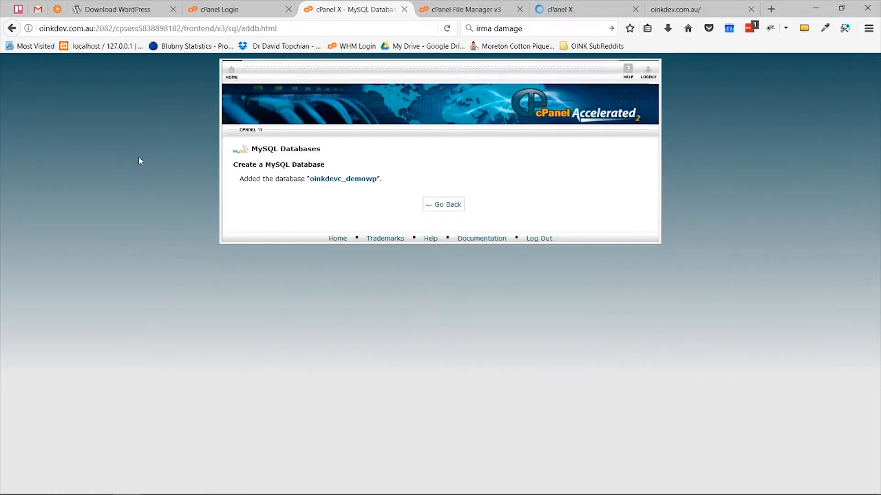
Step: Enter dbuser as the new MySQL username and save a generated strong password in Notepad
click(454, 207)
scroll(361, 186, down, 10)
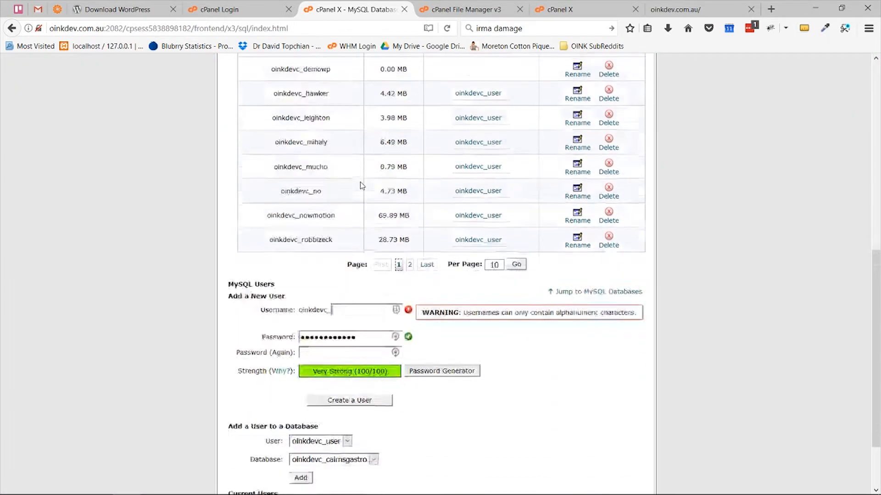
scroll(362, 186, down, 2)
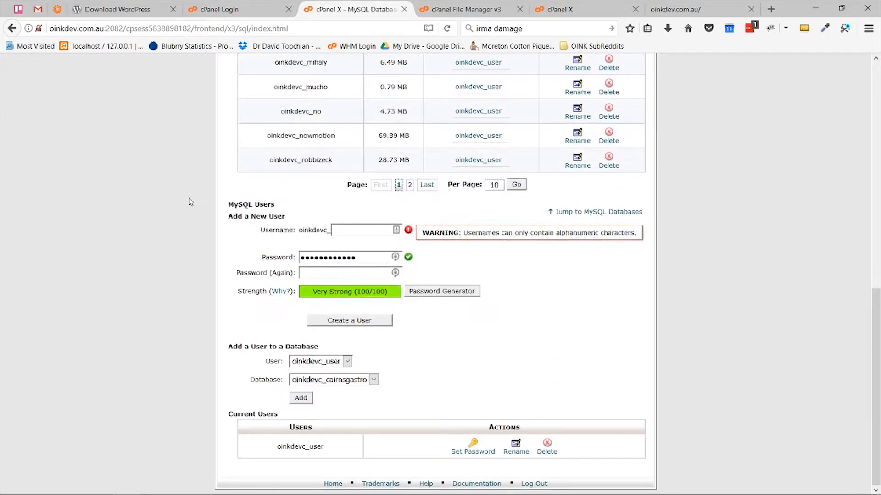
click(355, 230)
text(dbuser)
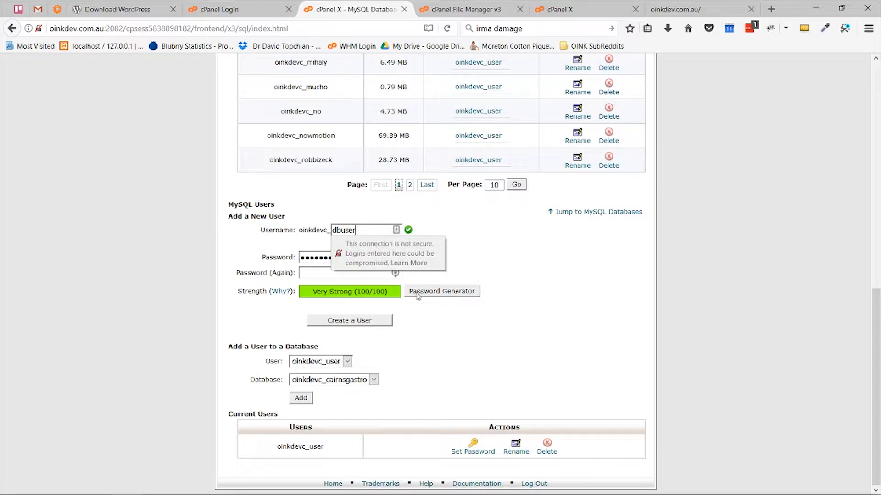
click(442, 291)
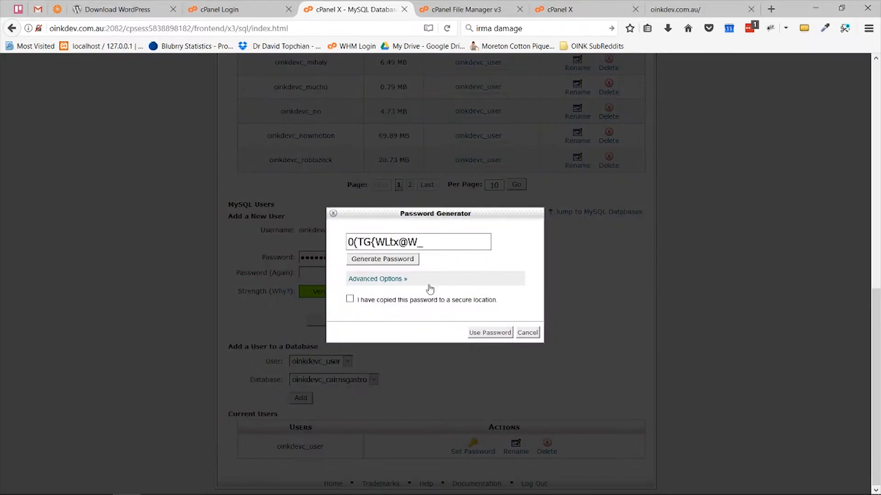
drag(429, 243, 328, 244)
key(ctrl+c)
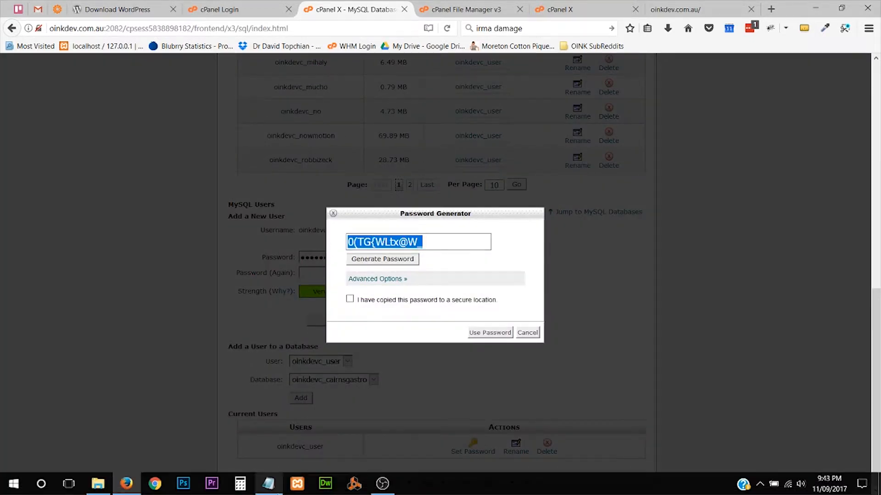
click(268, 488)
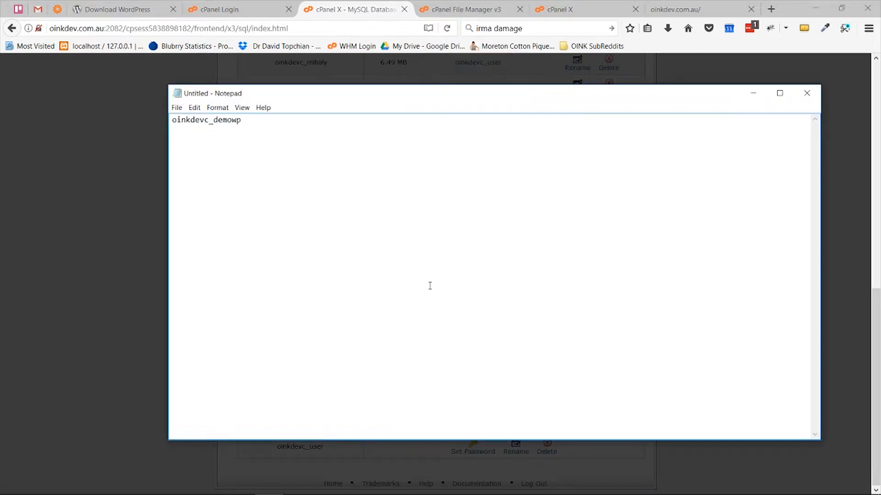
key(ctrl+v)
Step: Apply the generated password and create the MySQL user oinkdevc_dbuser
click(119, 305)
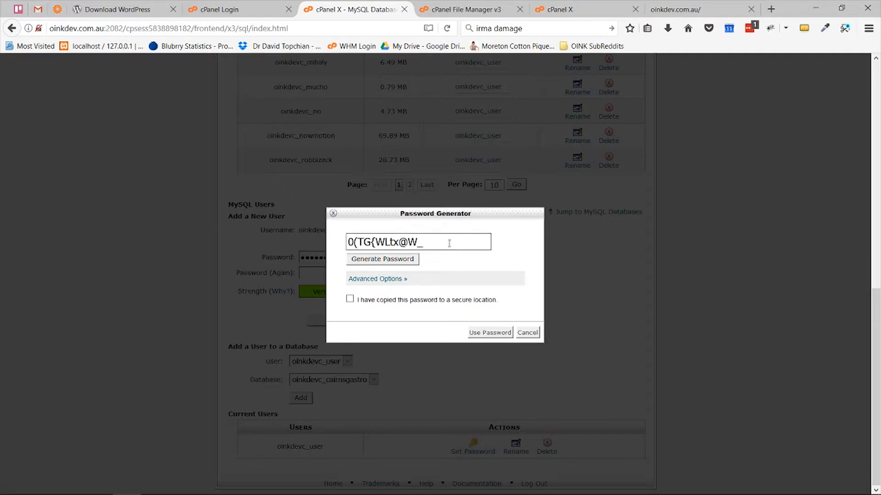
click(349, 299)
click(506, 334)
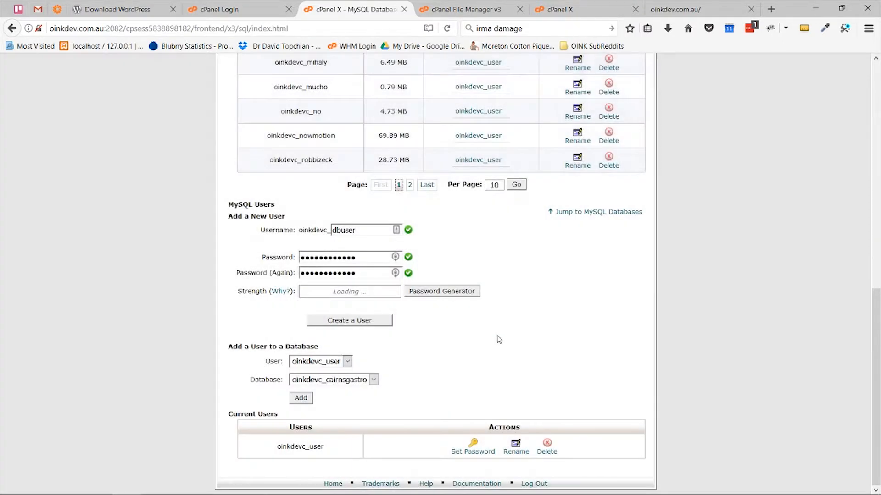
click(351, 321)
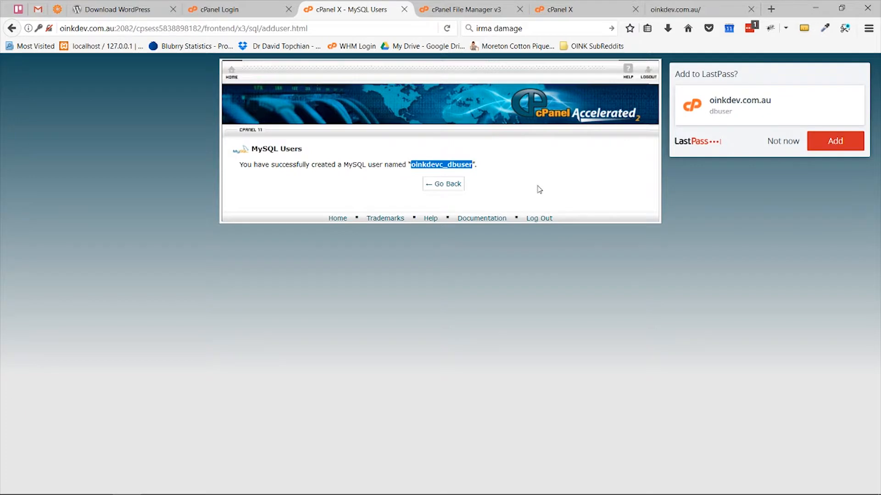
key(alt+Tab)
Step: Record the new username in Notepad and return to the MySQL Databases page
text(oinkdevc_dbuser)
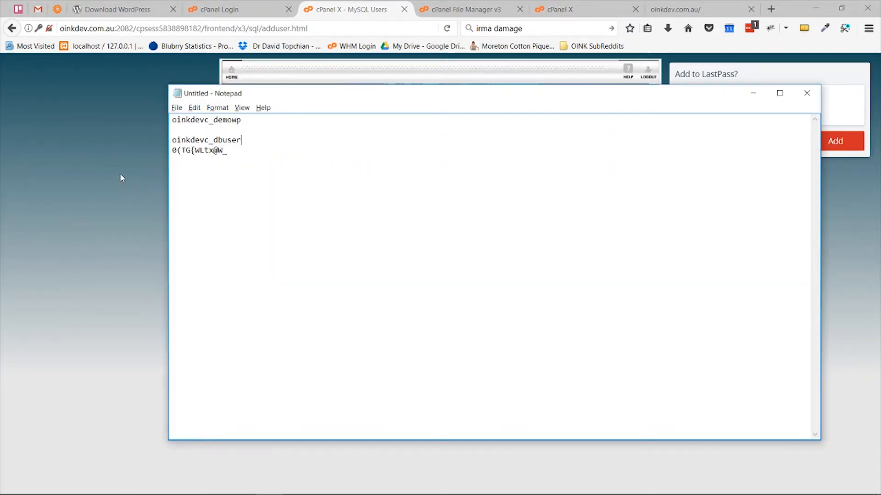
key(alt+Tab)
click(448, 184)
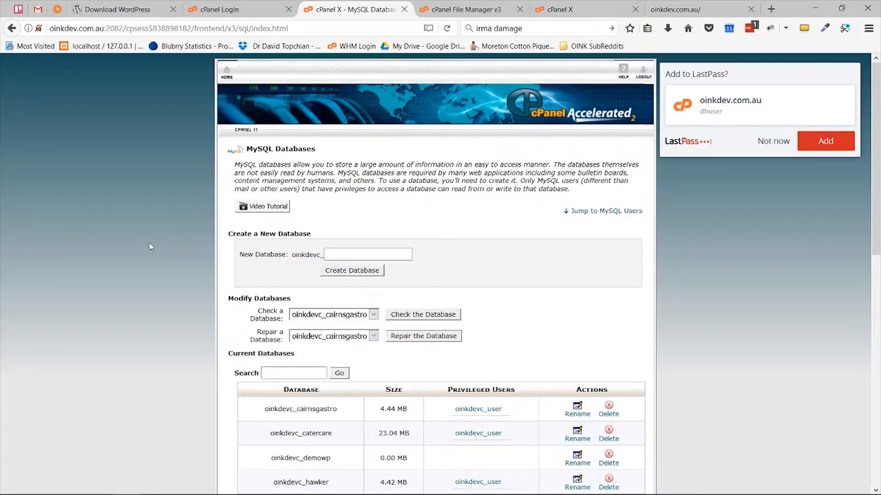
Step: Add oinkdevc_dbuser to oinkdevc_demowp with ALL PRIVILEGES and save the changes
scroll(151, 247, down, 10)
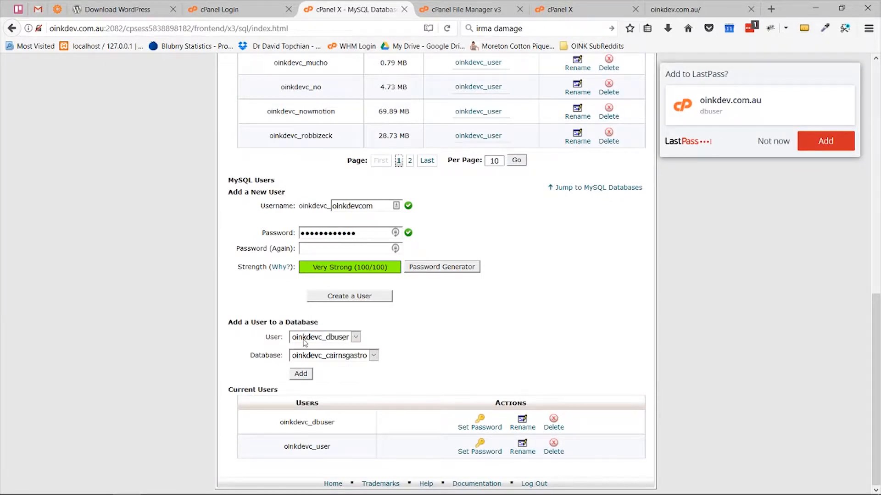
click(344, 360)
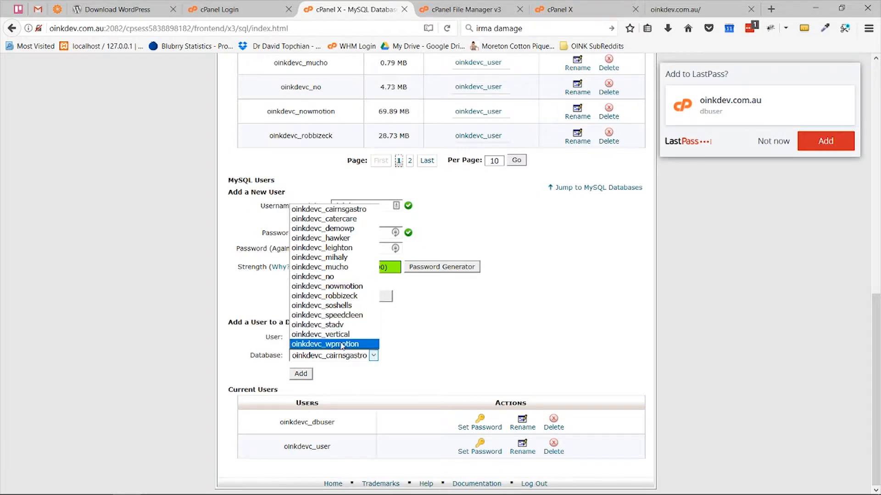
click(353, 228)
click(303, 374)
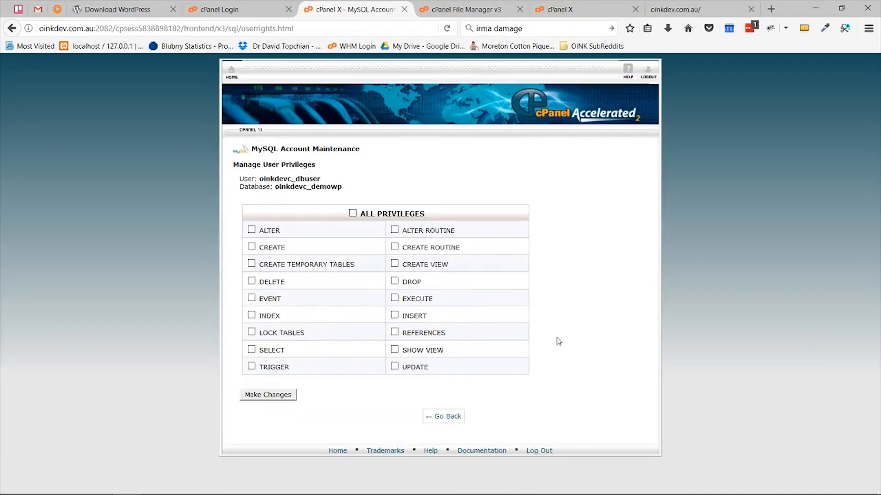
click(352, 214)
click(264, 397)
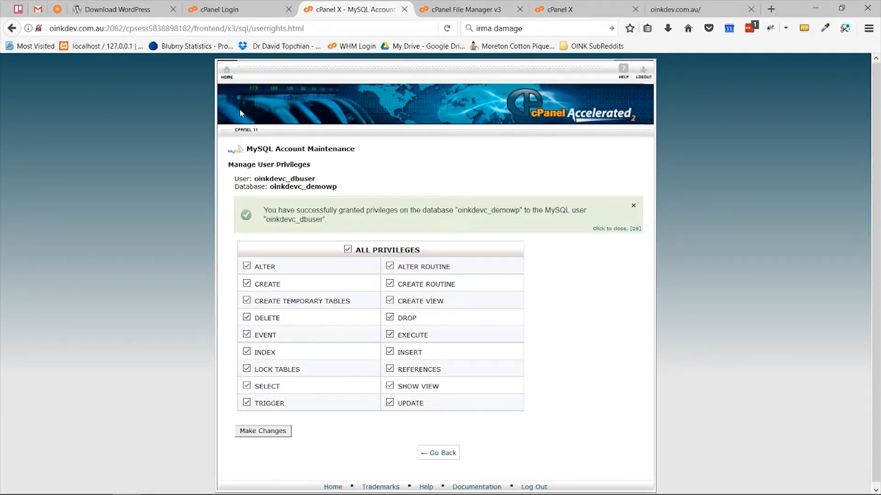
click(227, 72)
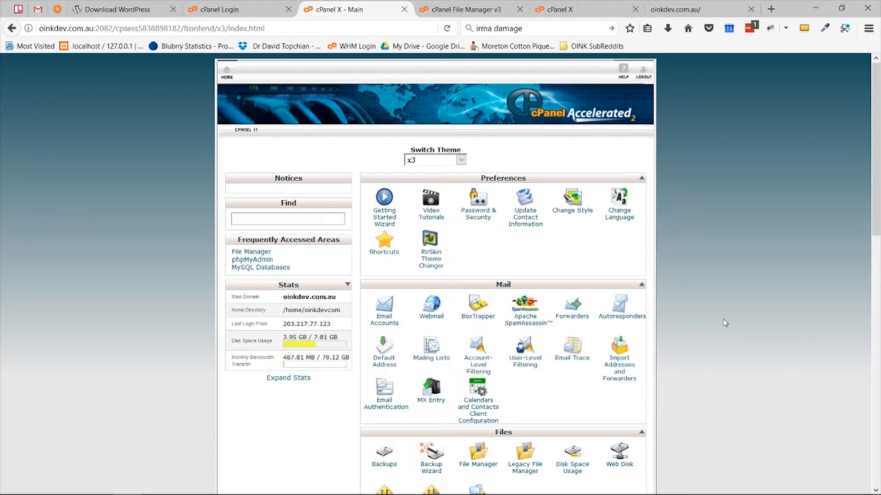
Step: Close the finished upload tab, then extract wordpress-4.8.1.zip inside the demo folder
click(567, 11)
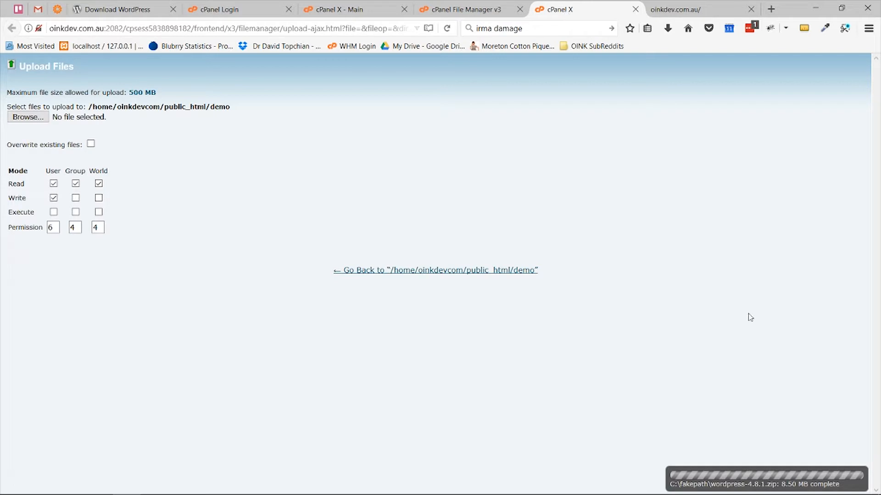
click(635, 10)
click(463, 9)
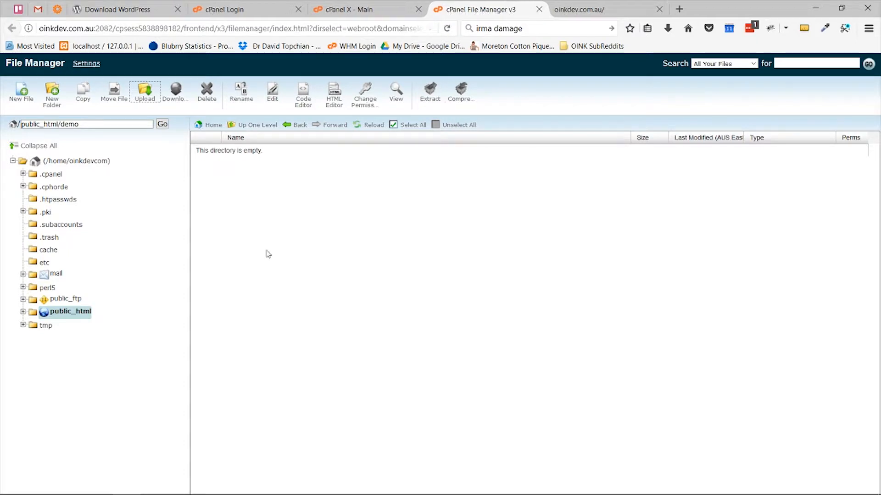
click(368, 128)
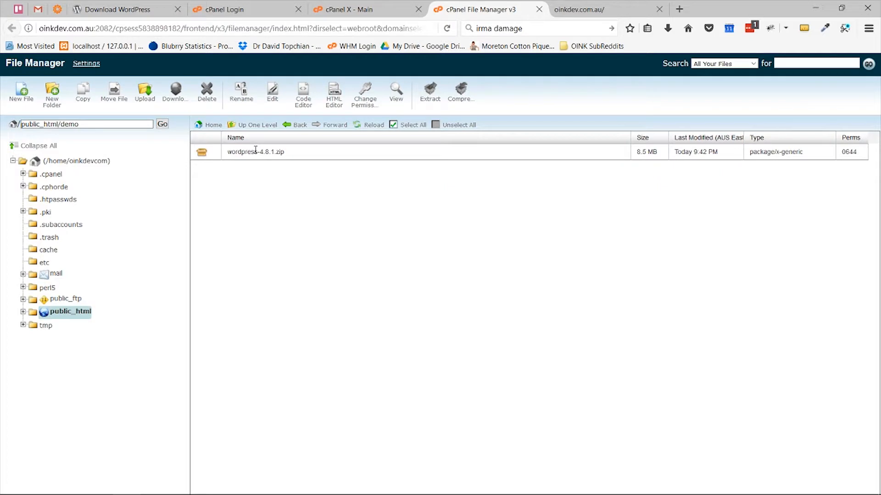
right_click(255, 150)
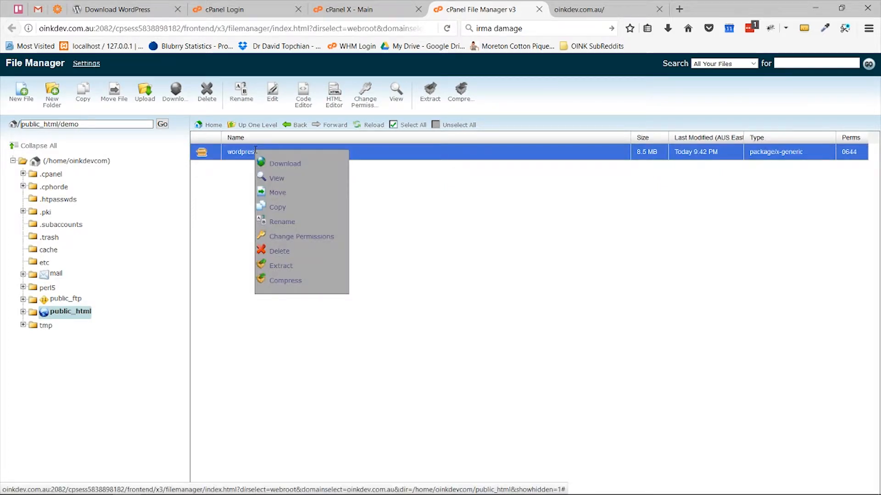
click(287, 266)
click(534, 313)
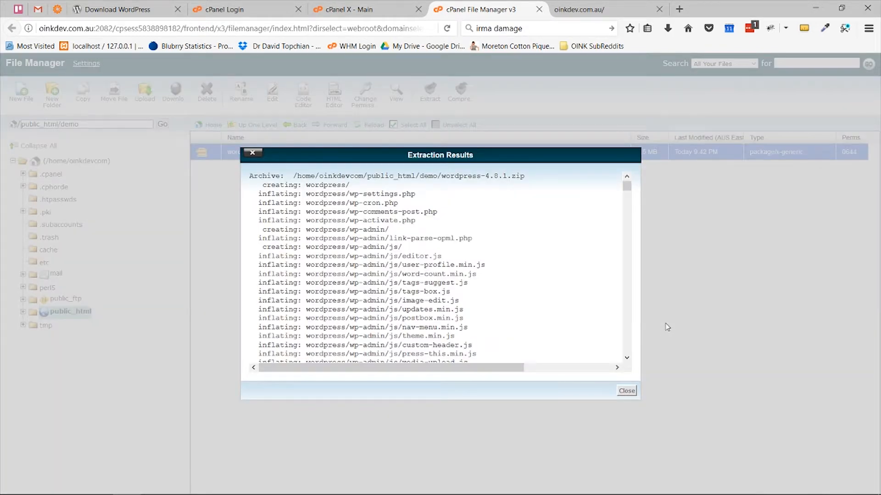
click(627, 391)
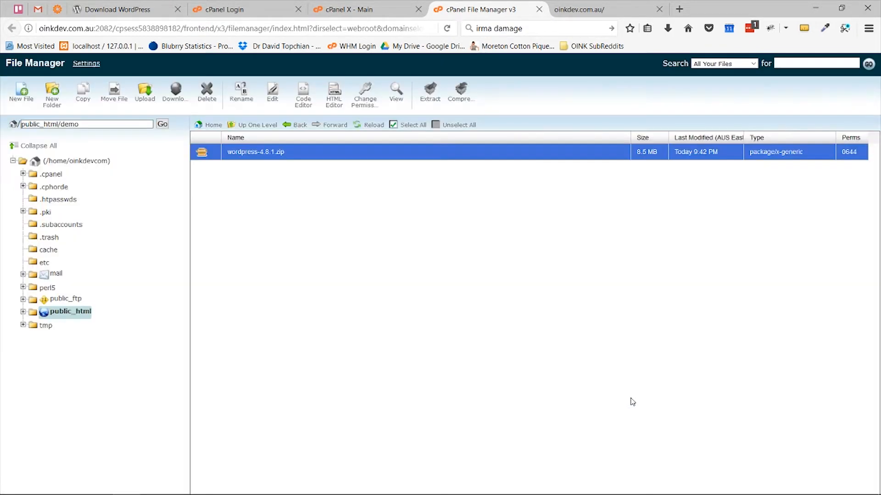
Step: Move all files from the wordpress subfolder, including wp-admin, wp-includes and index.php, into demo
click(371, 125)
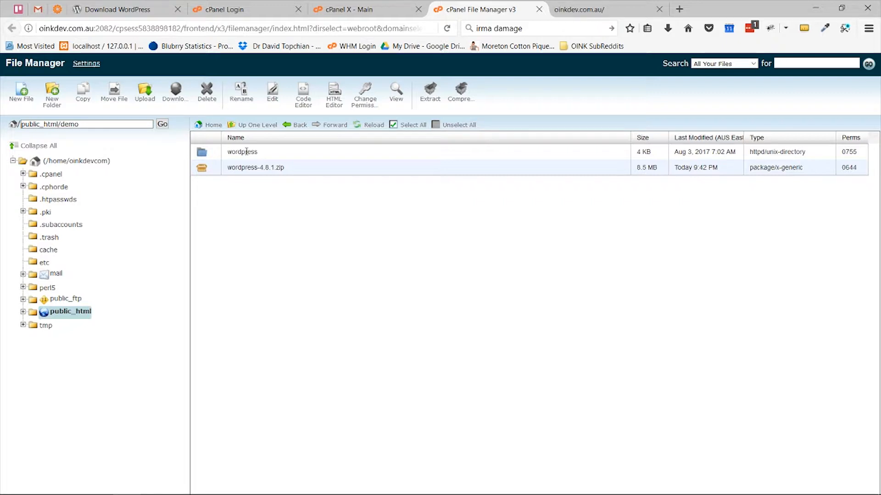
double_click(296, 156)
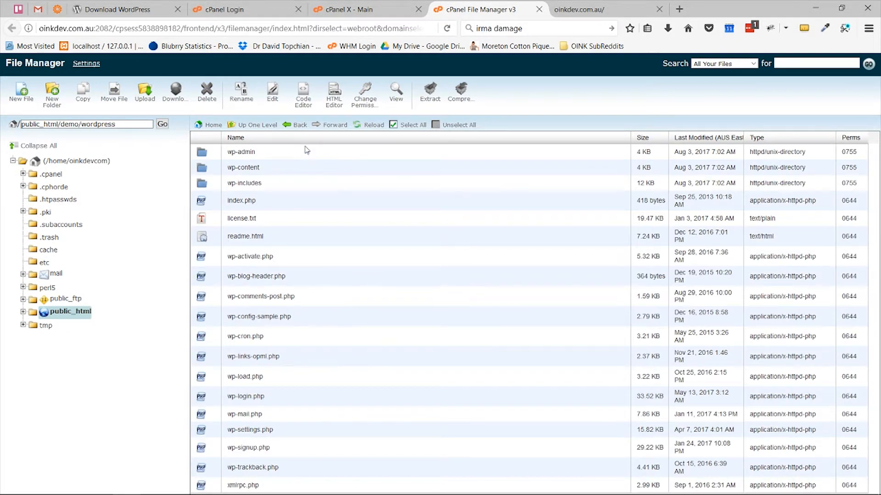
drag(307, 152, 275, 493)
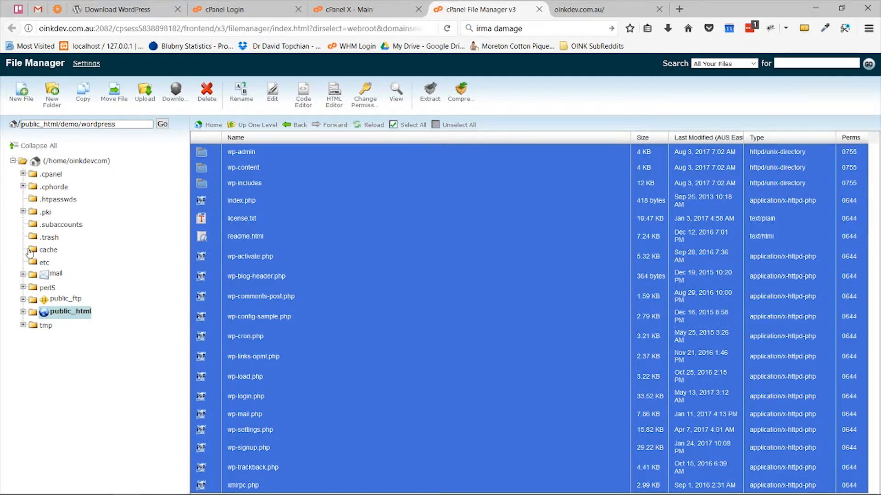
click(23, 313)
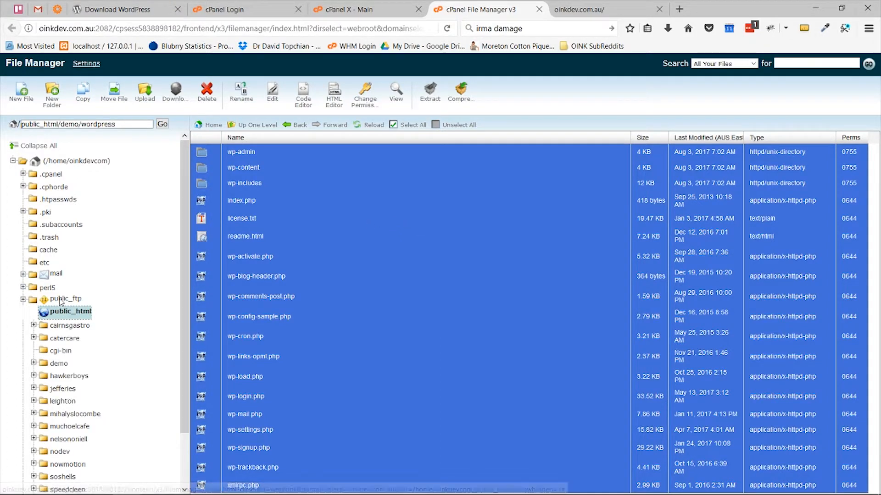
scroll(55, 359, down, 3)
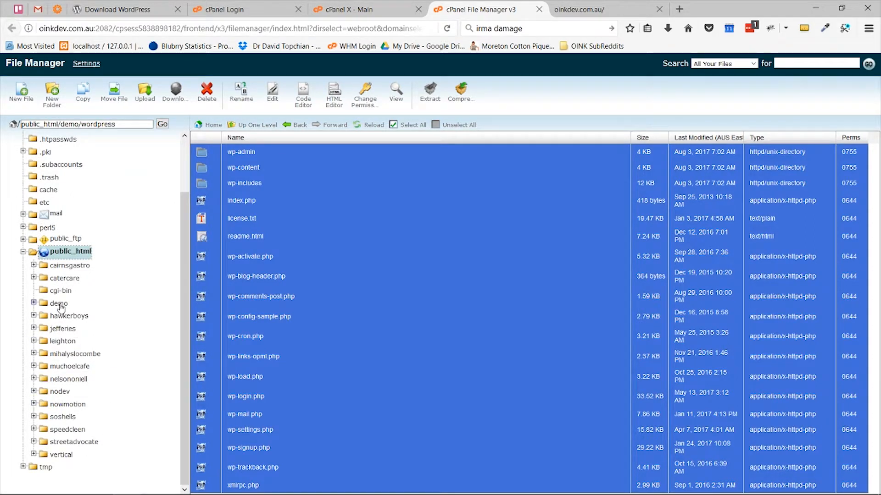
drag(247, 338, 58, 305)
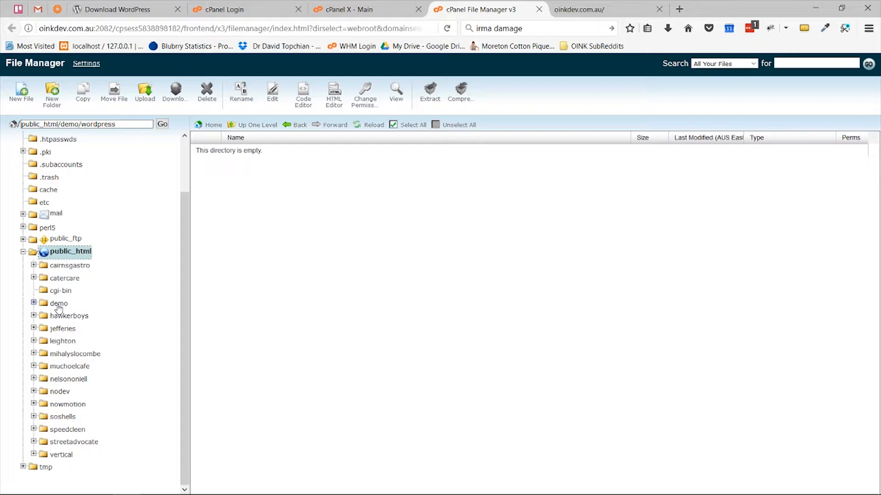
click(58, 304)
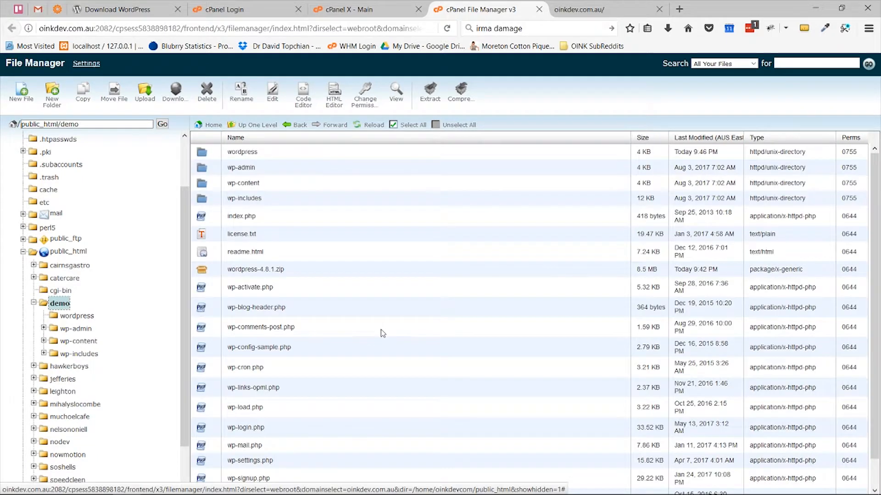
click(22, 253)
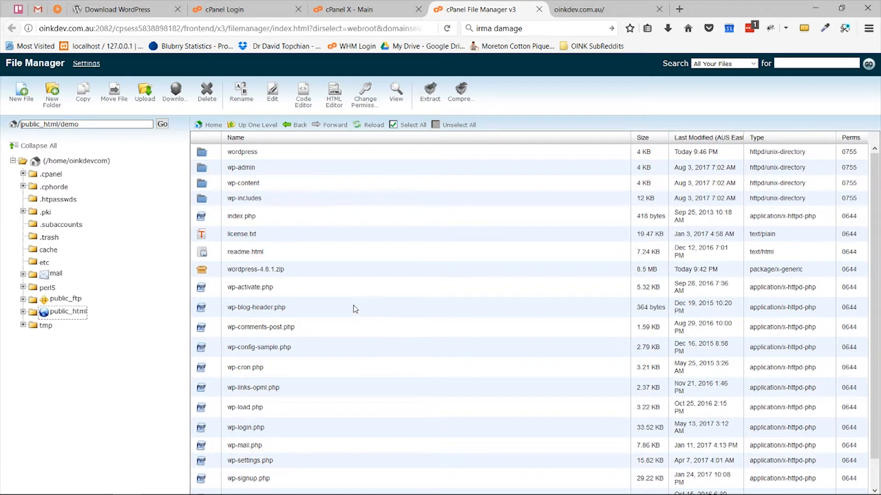
Step: Delete the now-empty wordpress folder from the demo folder
click(335, 154)
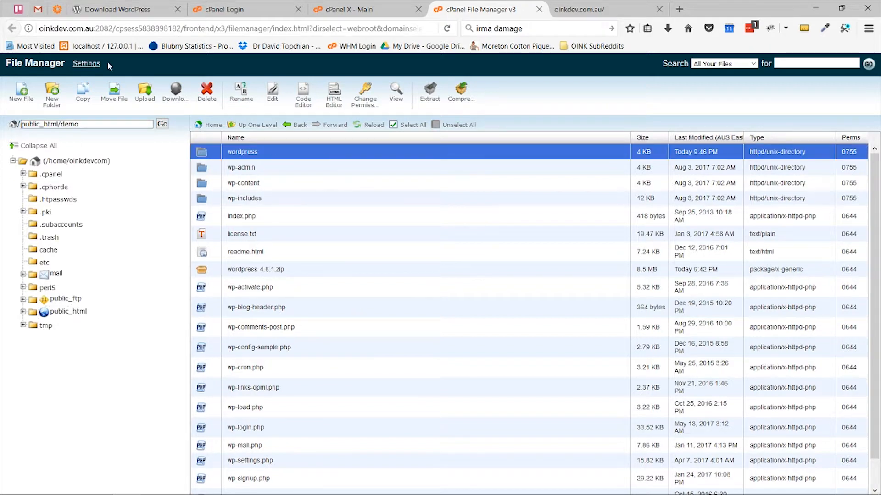
click(208, 97)
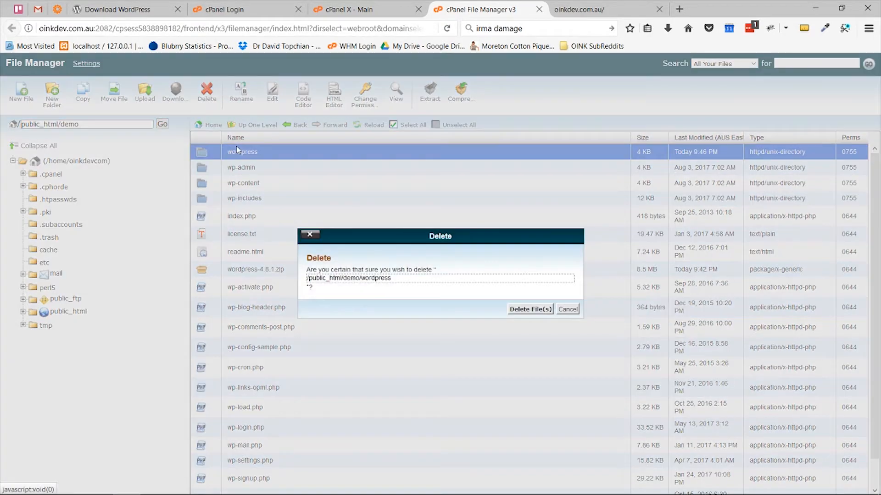
click(535, 313)
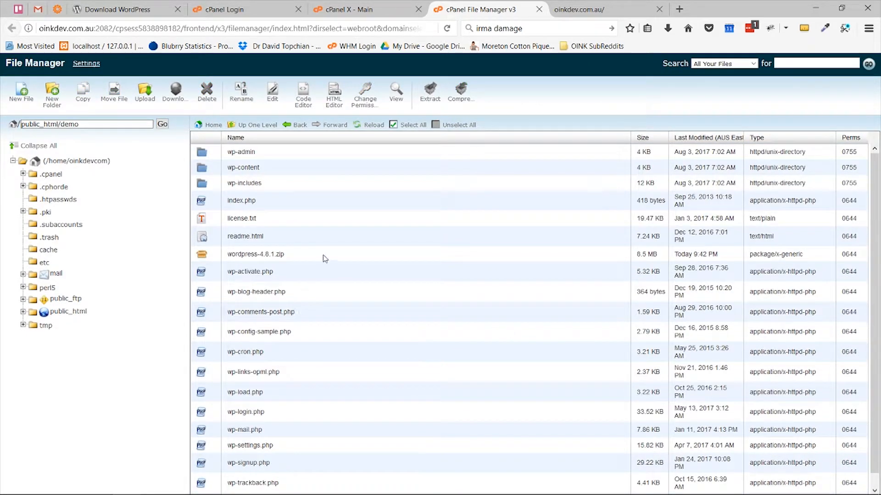
Step: Delete the wordpress-4.8.1.zip archive from the demo folder
click(323, 257)
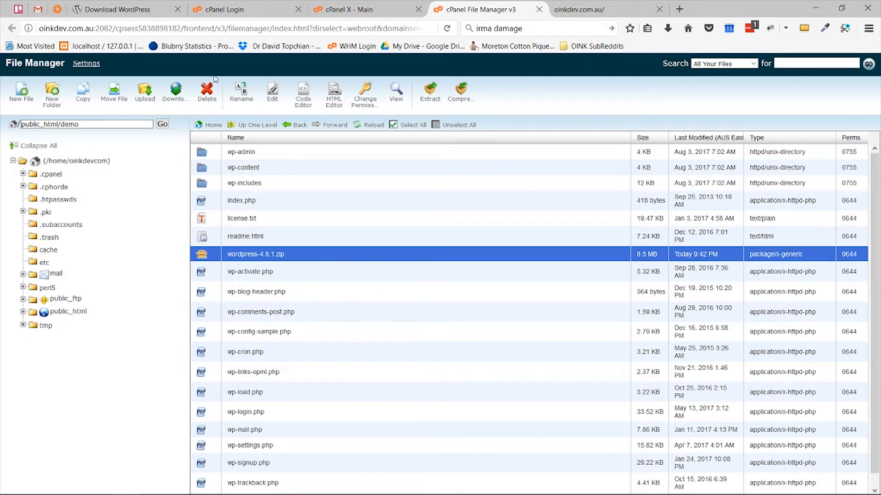
click(207, 97)
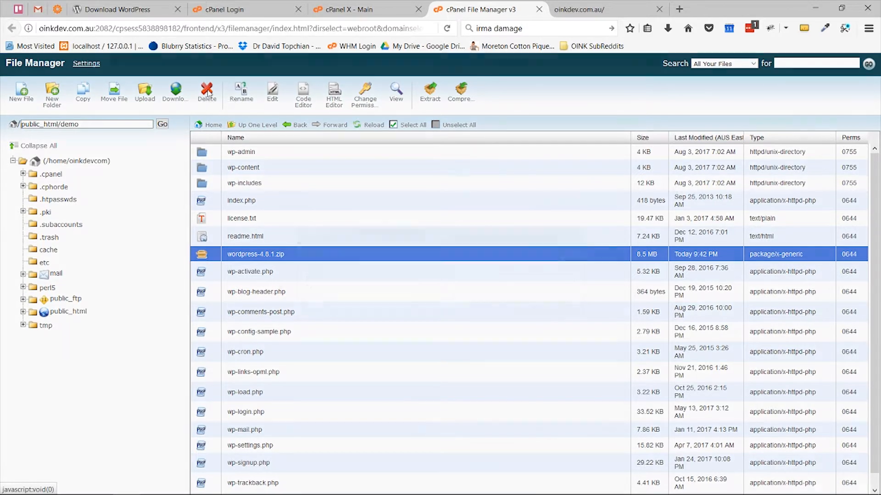
click(532, 309)
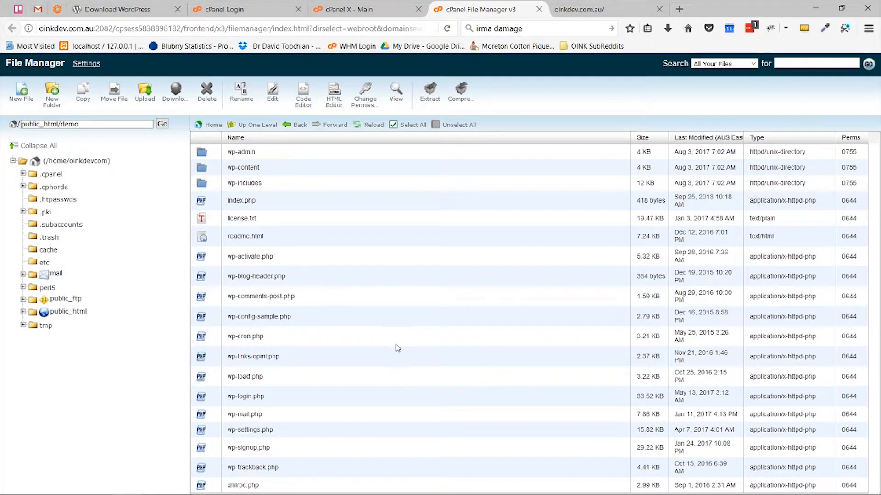
Step: Load oinkdev.com.au/demo in the live site's browser tab
key(ctrl+Tab)
click(192, 28)
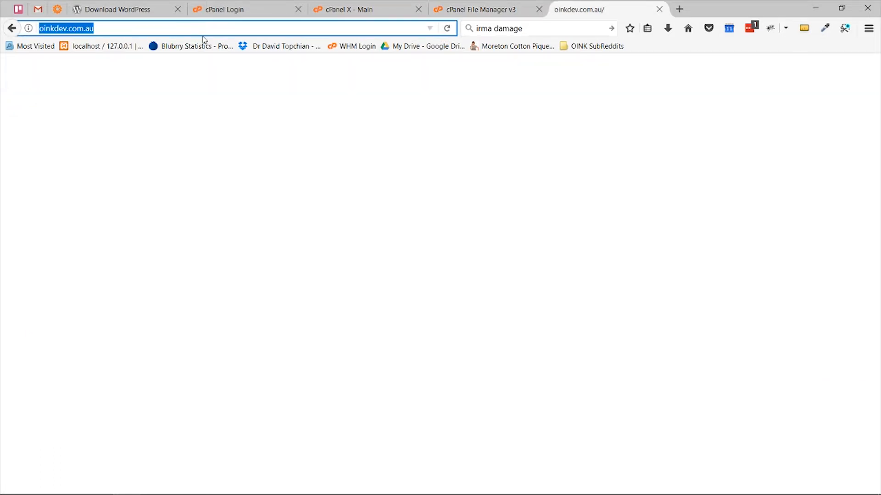
click(215, 26)
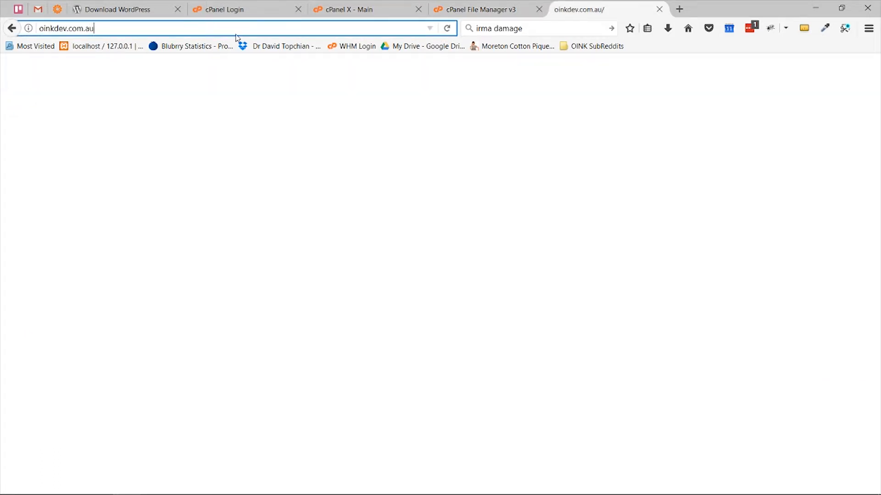
text(/demo)
key(Return)
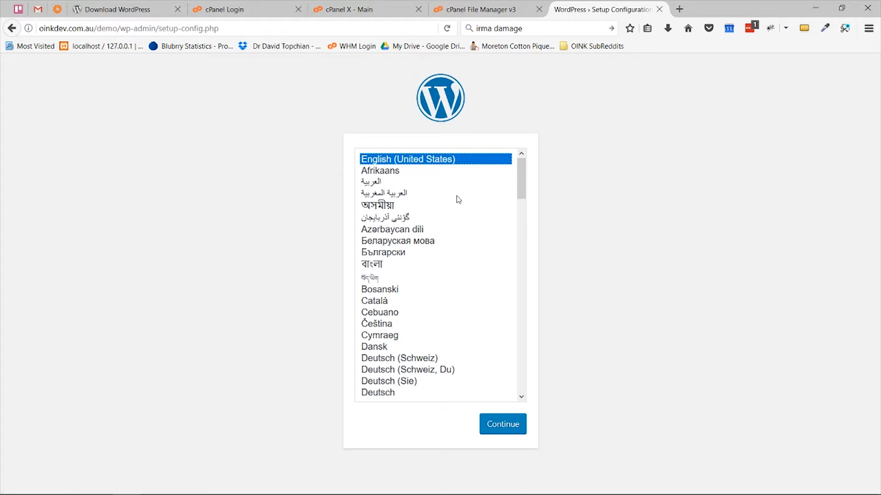
Step: Choose English (Australia) as the setup language and proceed to the database details step
scroll(458, 199, down, 6)
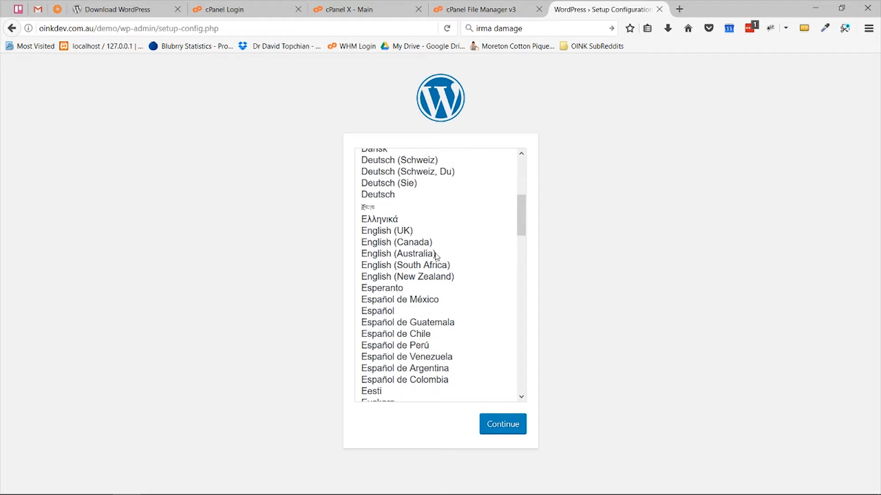
click(433, 255)
click(514, 426)
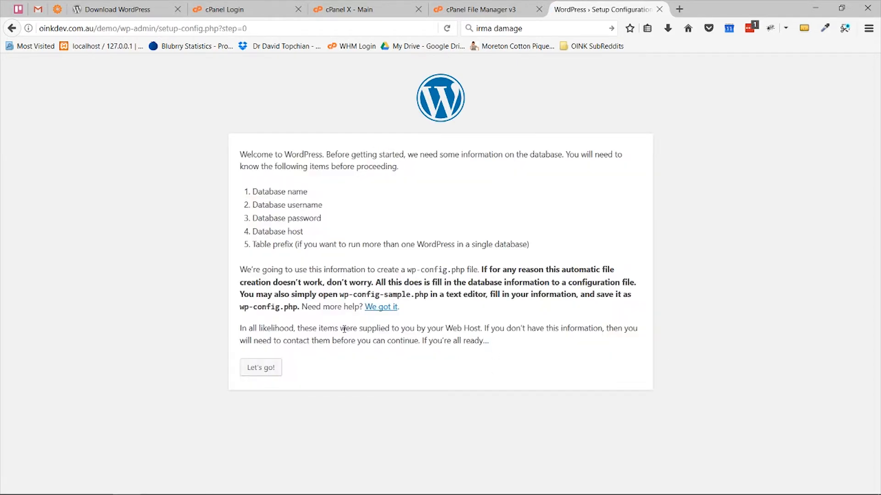
click(262, 370)
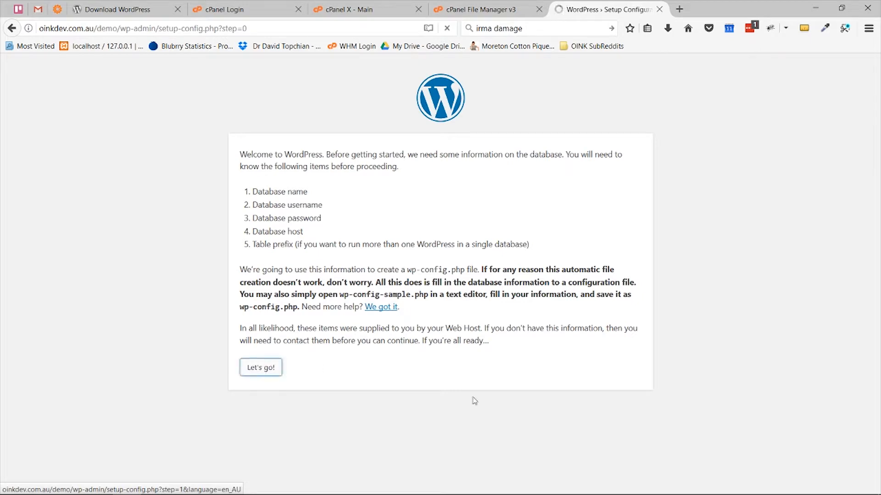
Step: Replace the default Database Name with the demo database name copied from the notes
drag(385, 183, 321, 185)
key(BackSpace)
key(alt+Tab)
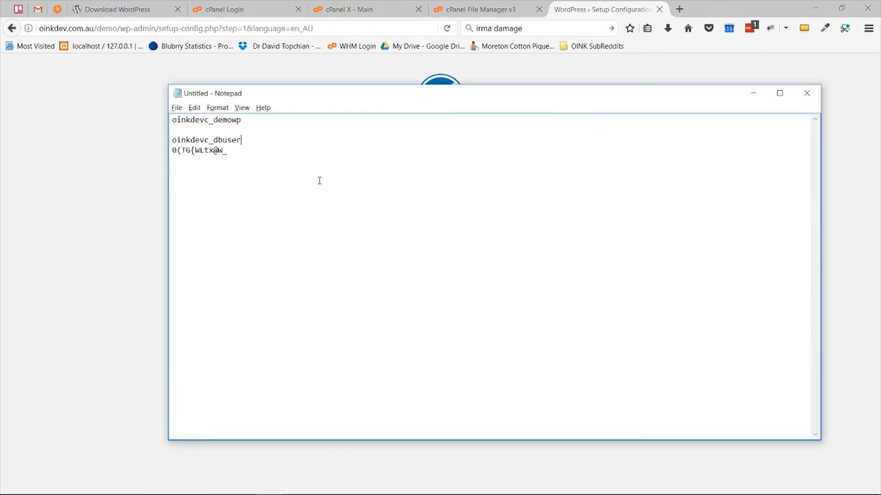
double_click(186, 119)
key(ctrl+c)
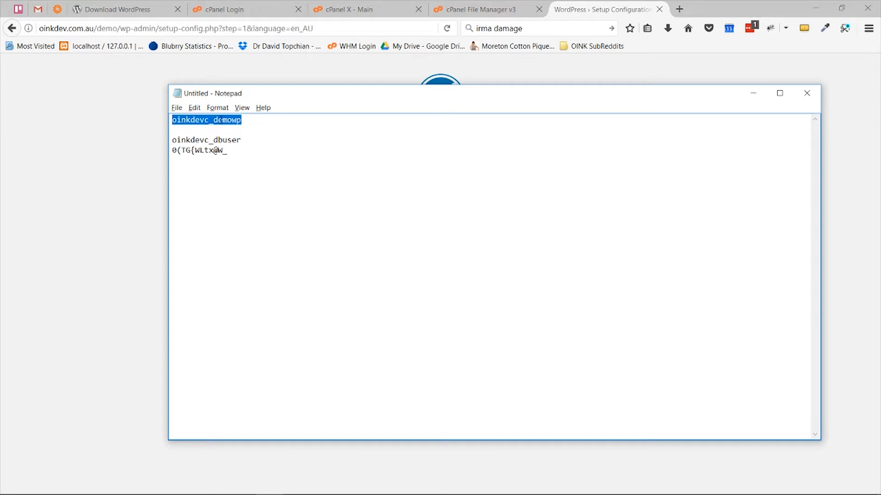
key(alt+Tab)
key(ctrl+v)
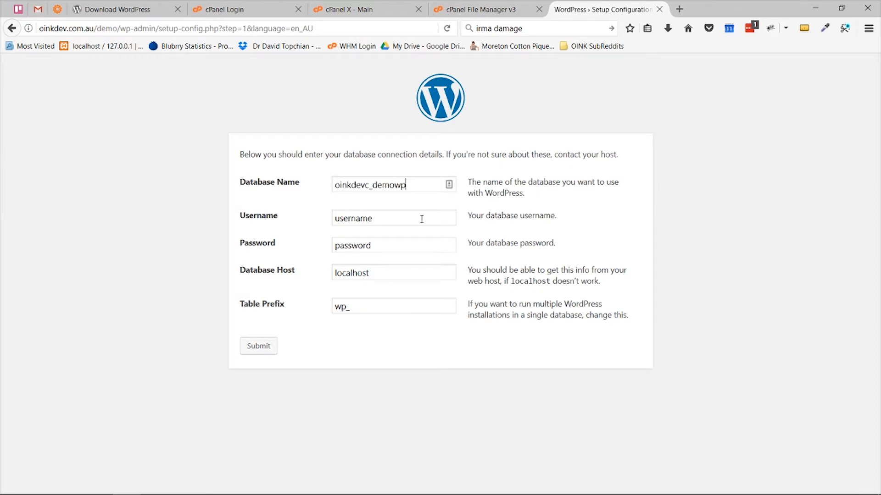
Step: Fill Username with the database username taken from the notes
drag(421, 218, 268, 221)
key(alt+Tab)
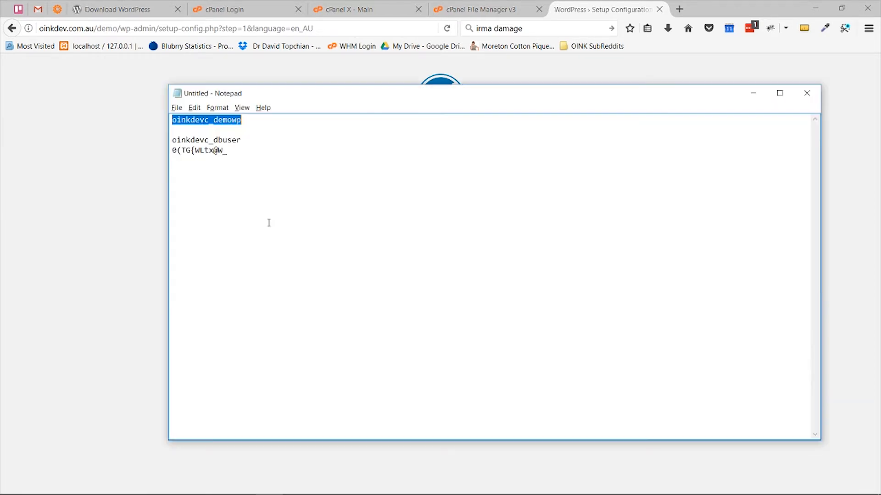
double_click(195, 139)
key(ctrl+c)
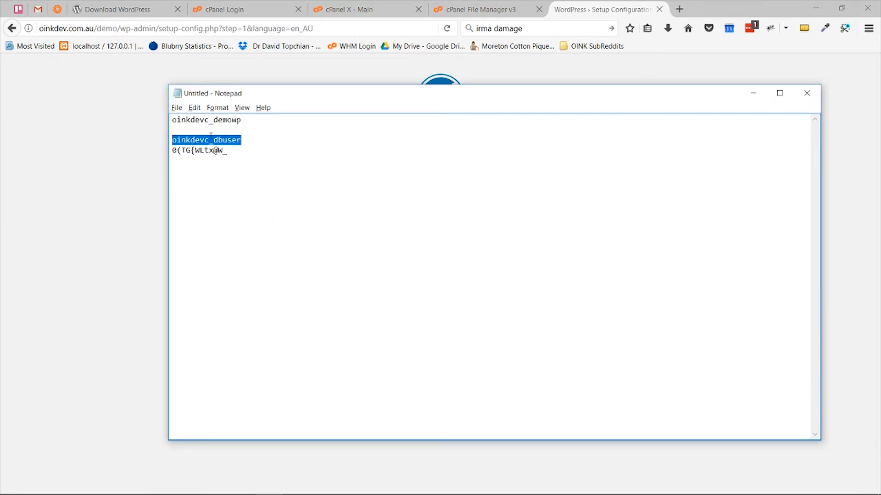
key(alt+Tab)
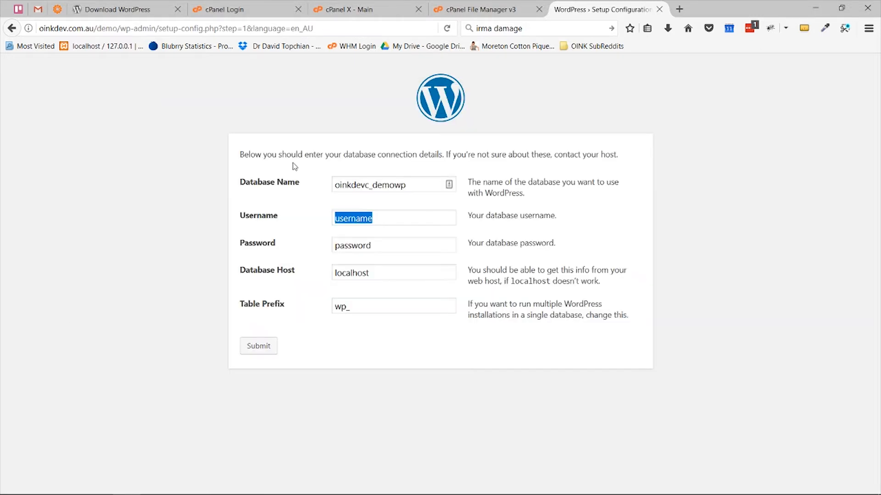
key(ctrl+v)
Step: Paste the database password from the notes into Password, then select the Host and Table Prefix values
click(407, 245)
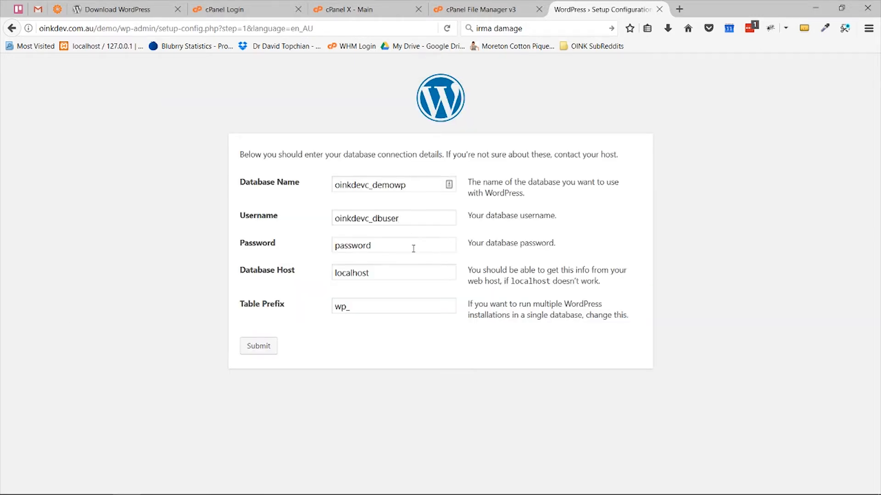
drag(413, 245, 294, 241)
key(alt+Tab)
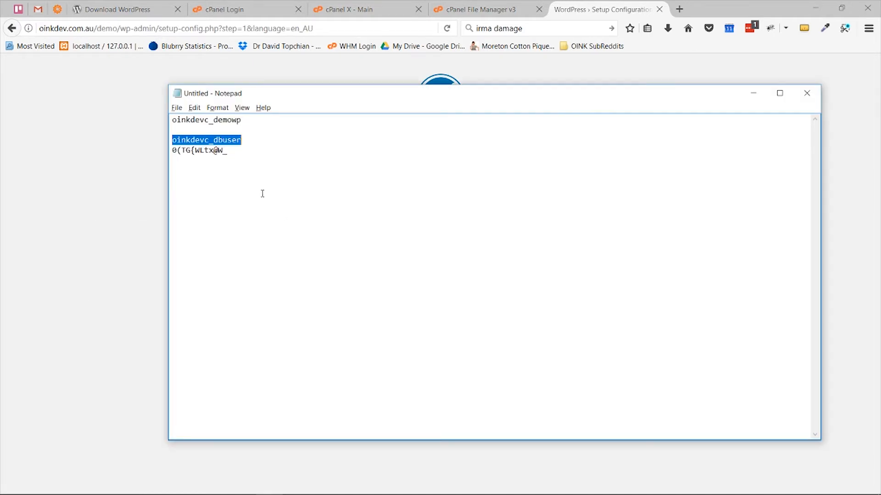
drag(171, 150, 227, 150)
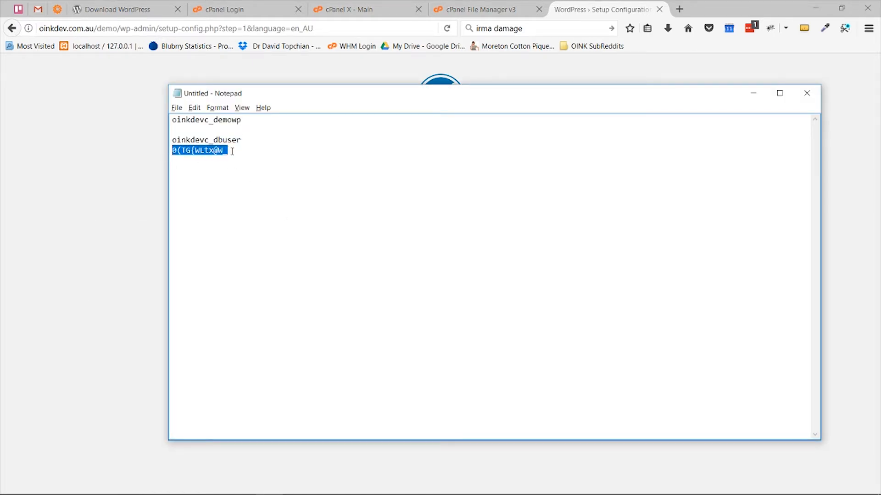
key(ctrl+c)
key(alt+Tab)
key(ctrl+v)
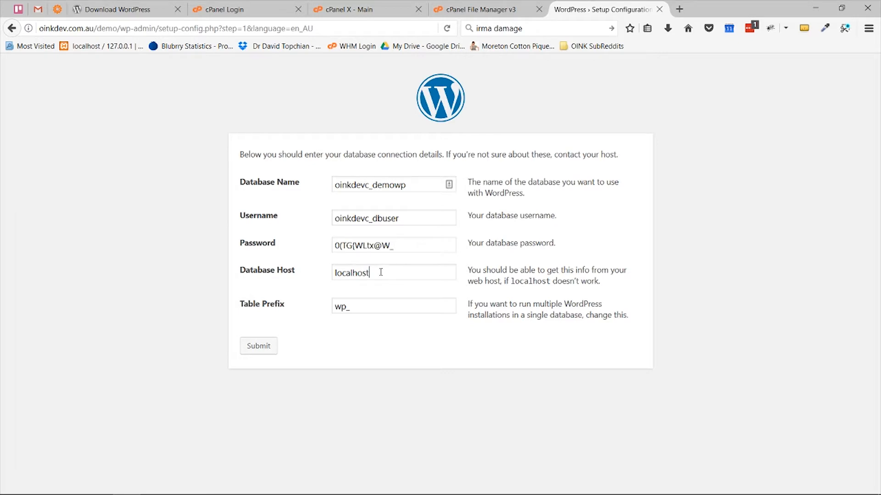
drag(380, 273, 314, 272)
drag(349, 305, 320, 305)
Step: Change the table prefix to oinkdemo_, submit the connection details and run the install
double_click(348, 307)
text(oink)
text(o_)
click(258, 349)
click(281, 196)
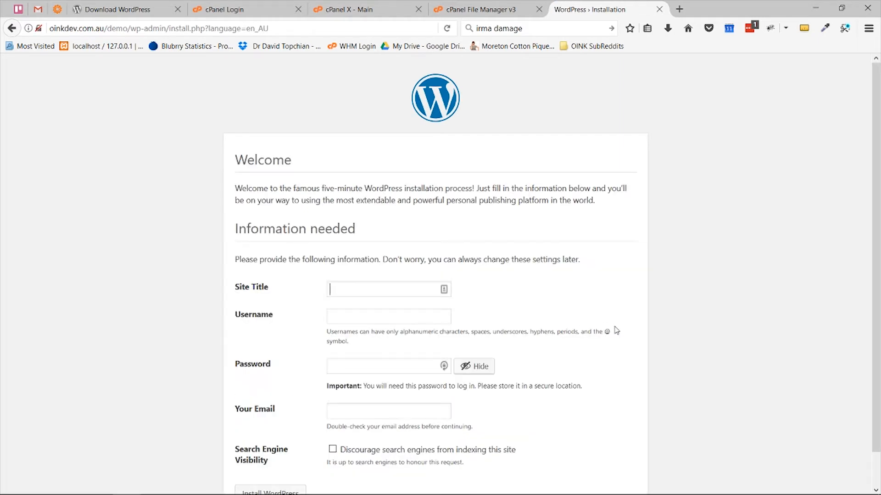
Step: Install WordPress with site title 'OINK Demo', entering the admin username, password and e-mail
text(OINK Demo)
key(Tab)
text(chris)
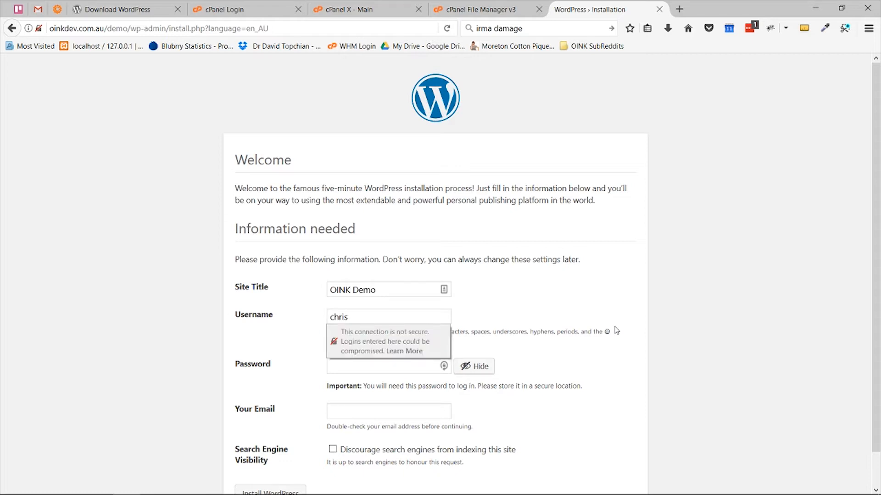
key(Tab)
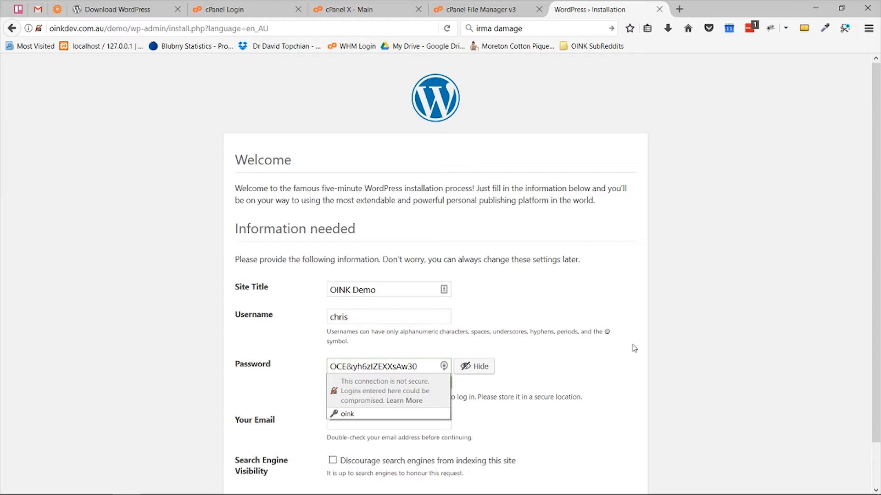
scroll(634, 348, down, 2)
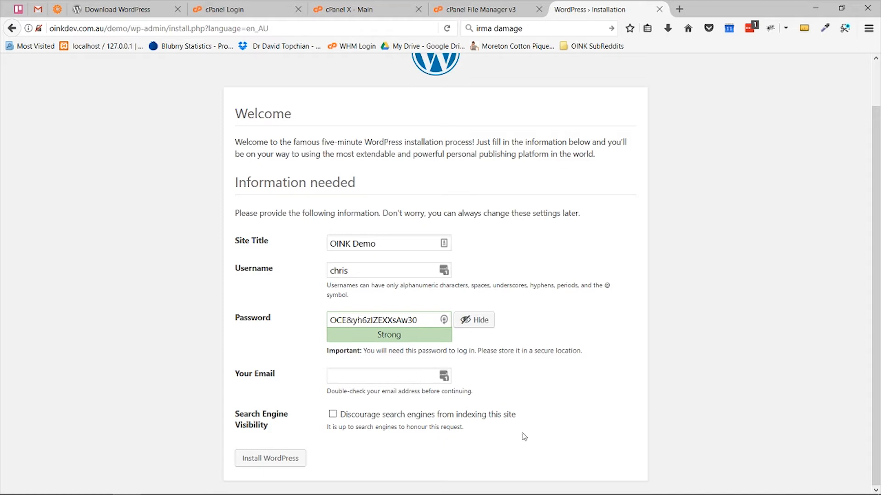
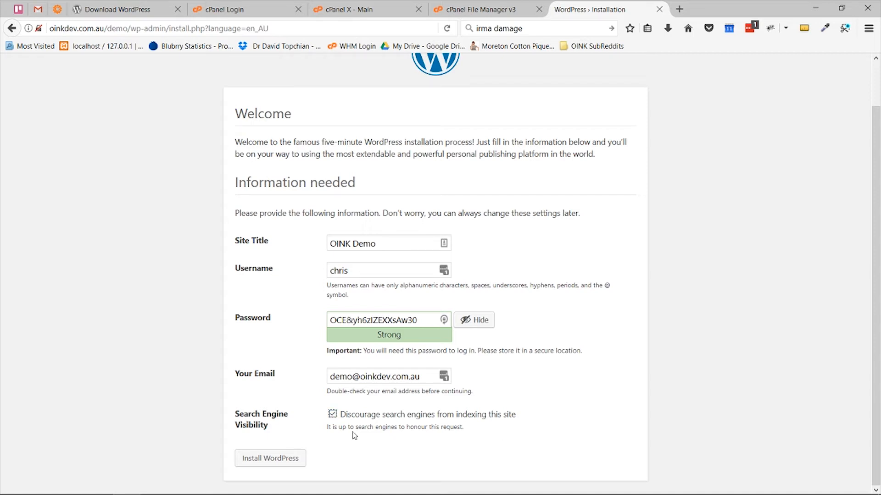
click(284, 460)
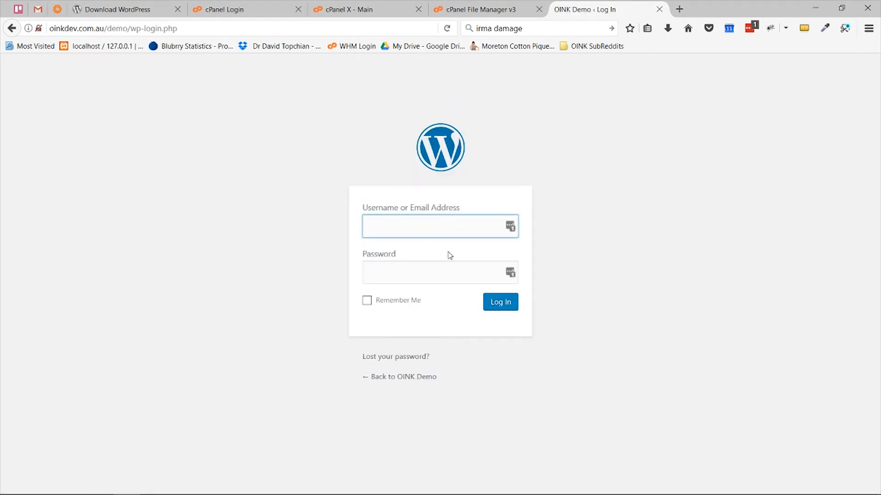
Step: Log in to the new site using the admin's saved login
click(458, 228)
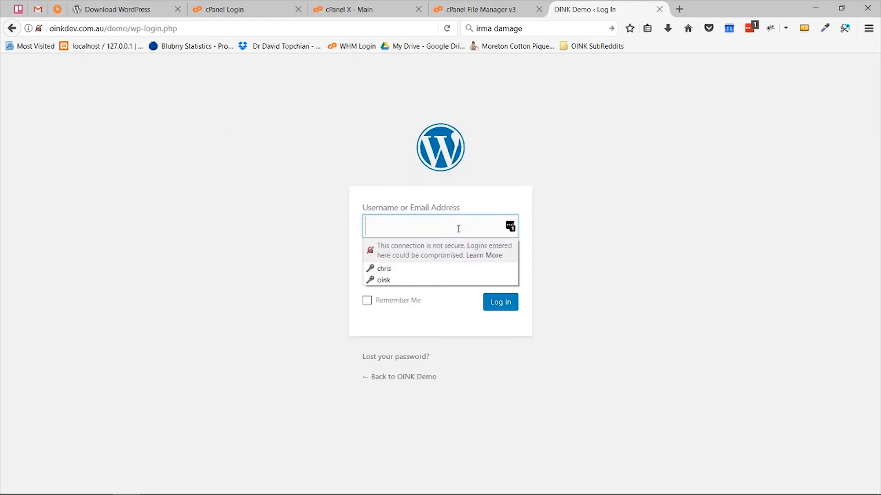
click(464, 270)
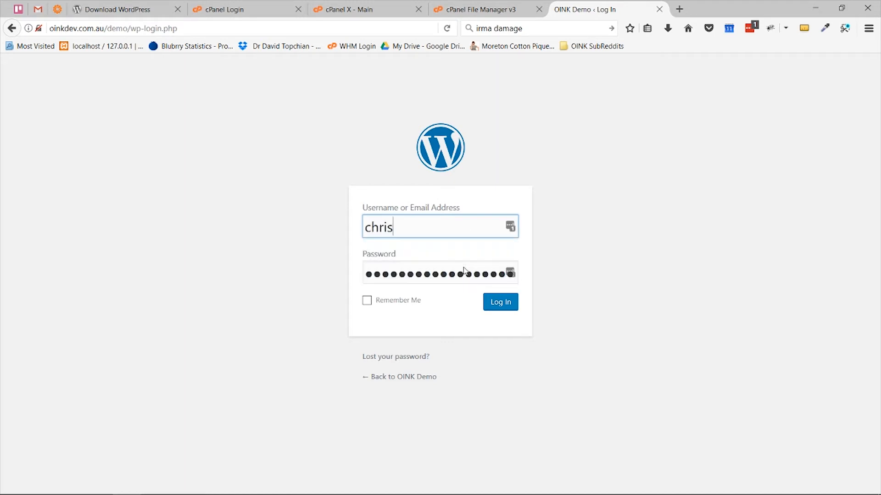
click(507, 307)
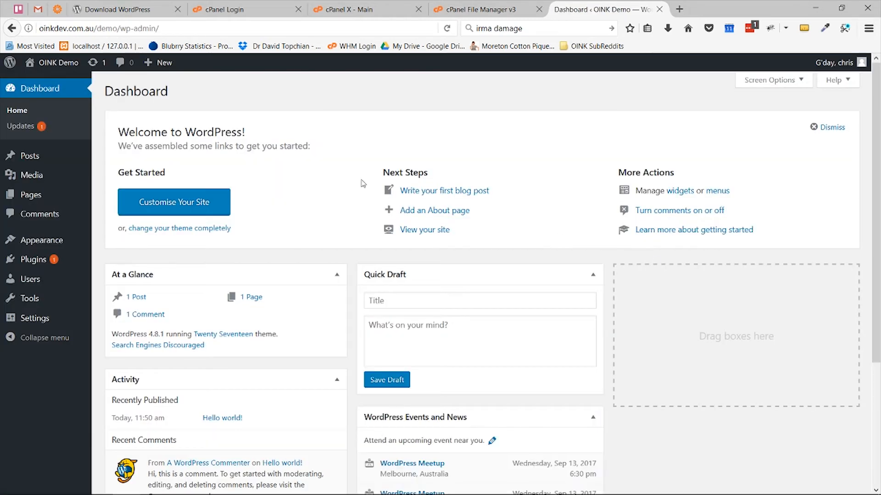
scroll(406, 186, down, 3)
scroll(408, 188, up, 3)
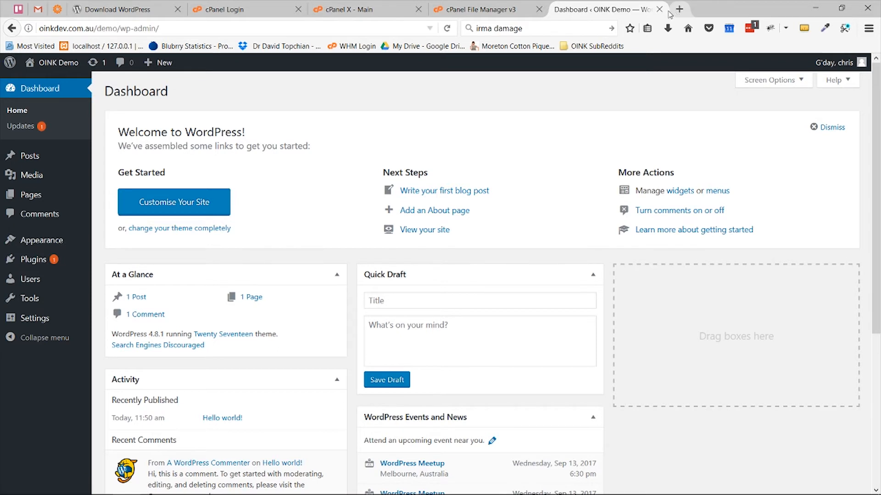
Step: View the OINK Demo front page at /demo/, then return to the dashboard
drag(42, 29, 189, 28)
key(BackSpace)
key(Return)
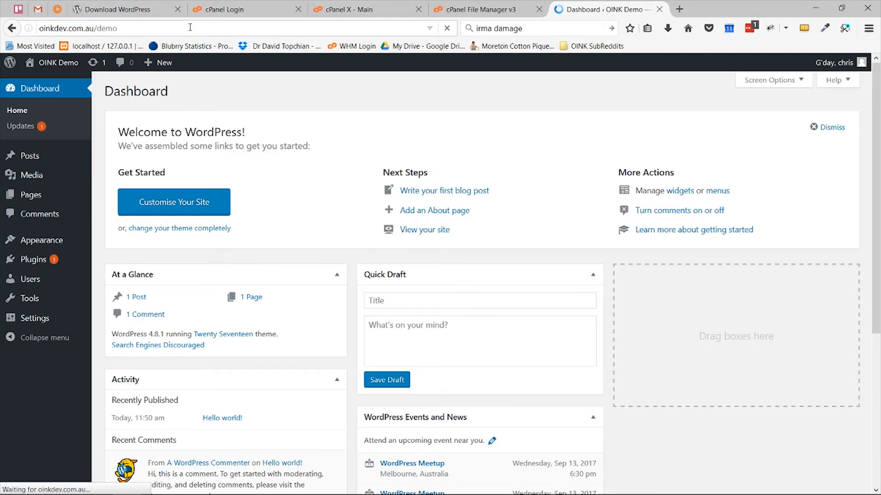
scroll(550, 208, down, 10)
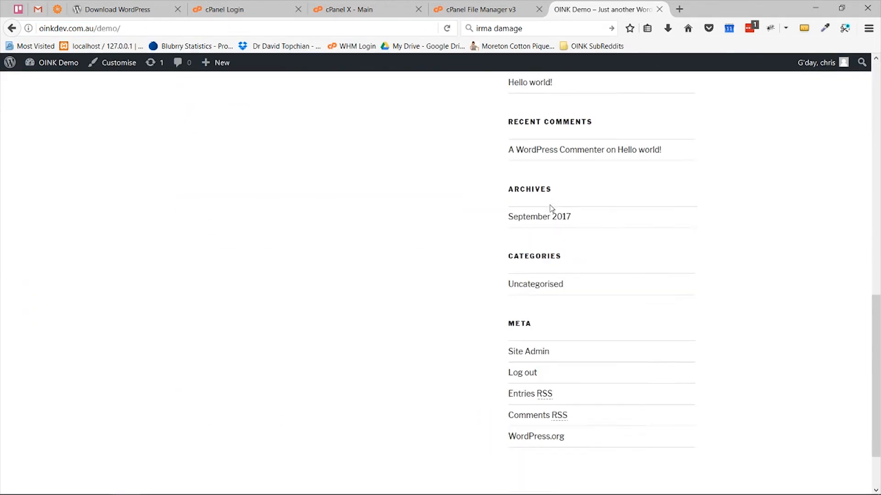
scroll(551, 208, up, 8)
scroll(550, 207, down, 3)
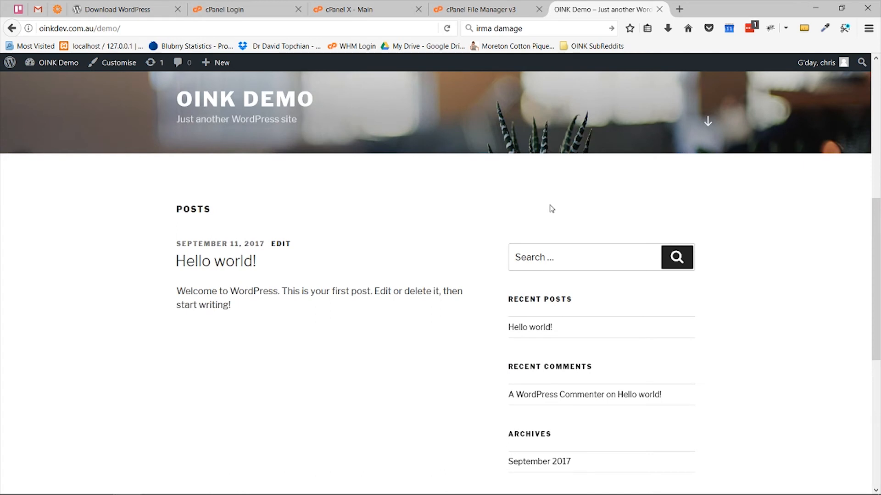
scroll(551, 208, up, 6)
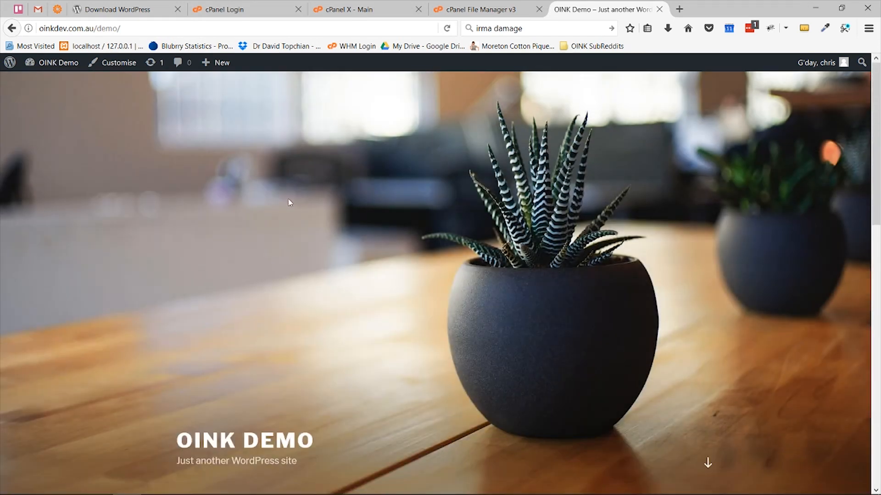
click(52, 63)
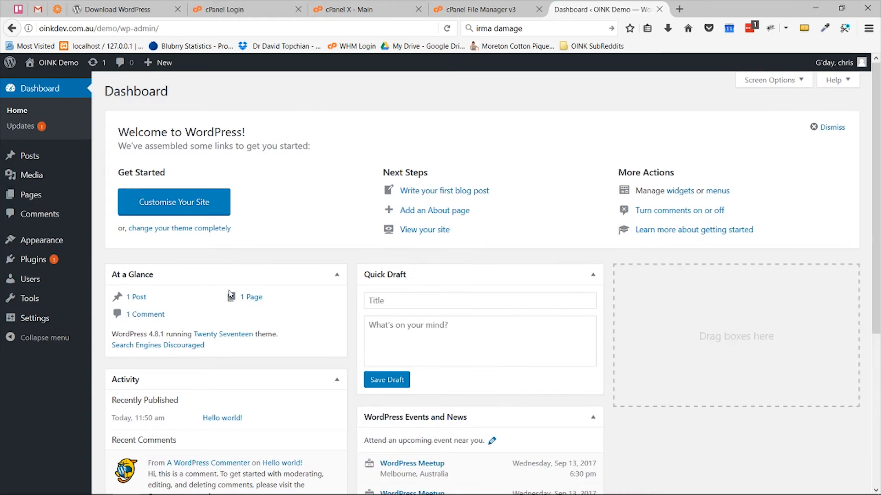
Step: Open Settings > Reading and toggle Discourage search engines off and on, leaving it checked
mouse_move(19, 241)
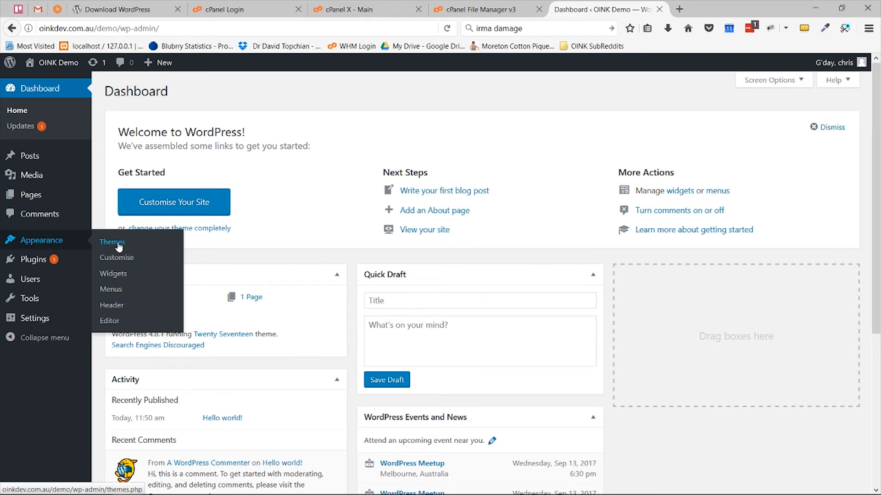
mouse_move(31, 324)
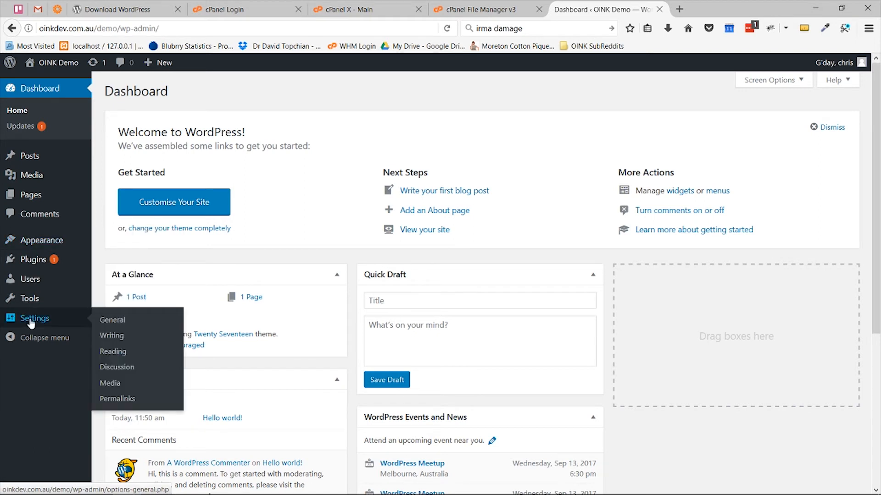
click(122, 353)
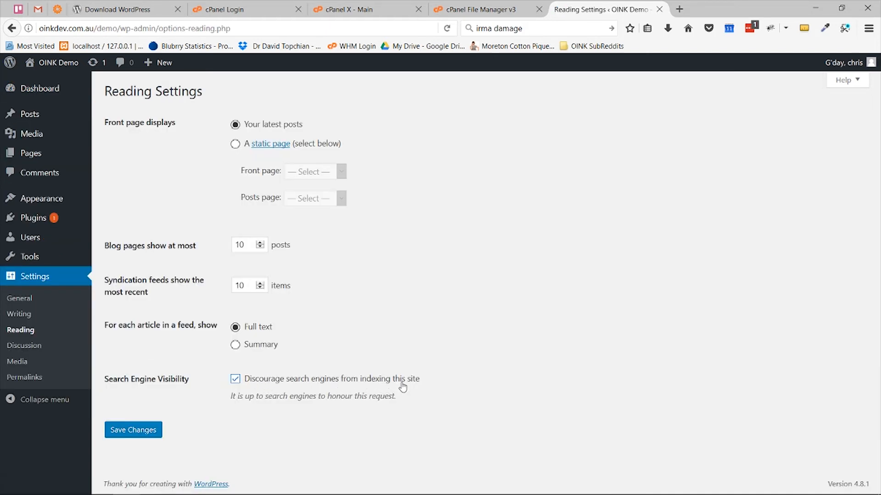
click(236, 380)
click(235, 380)
click(235, 380)
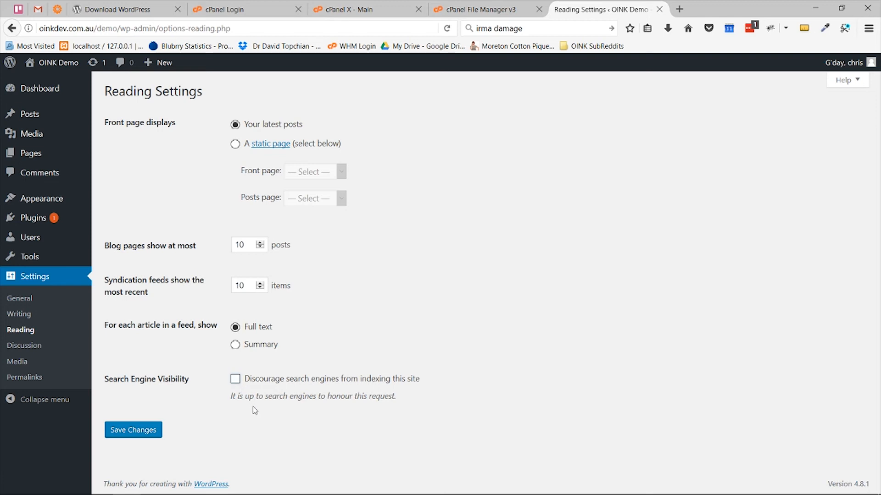
click(235, 379)
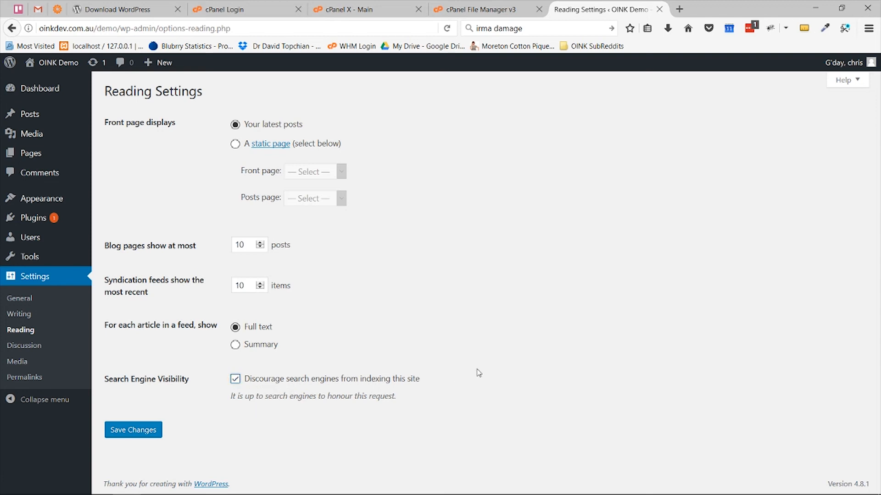